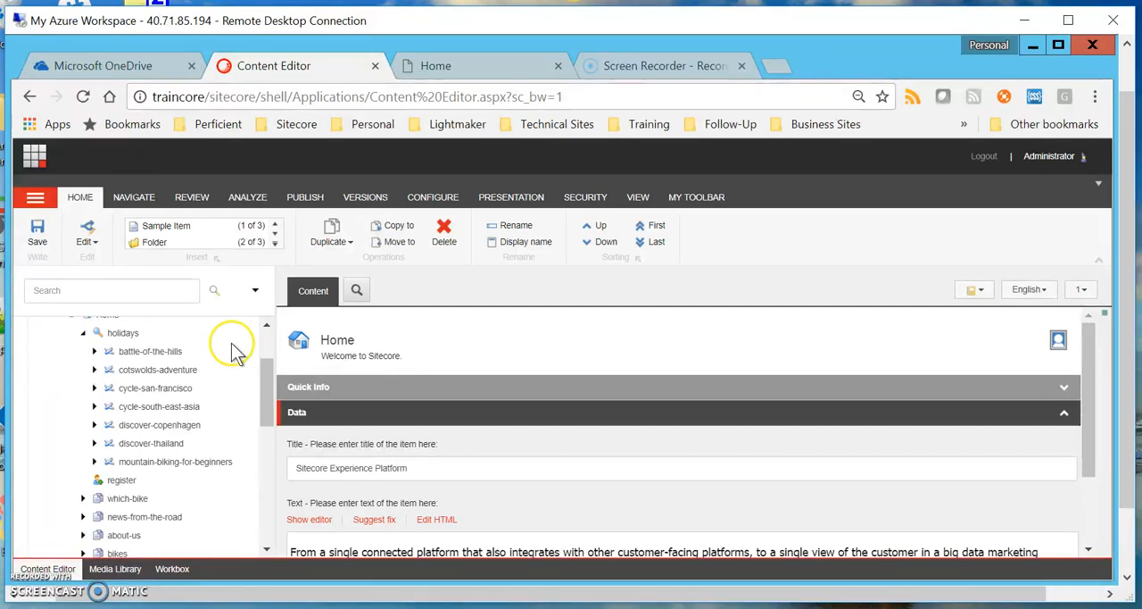
# Open the profile cards of the battle-of-the-hills item and bring up the card selection for its Movies profile.
pyautogui.click(125, 357)
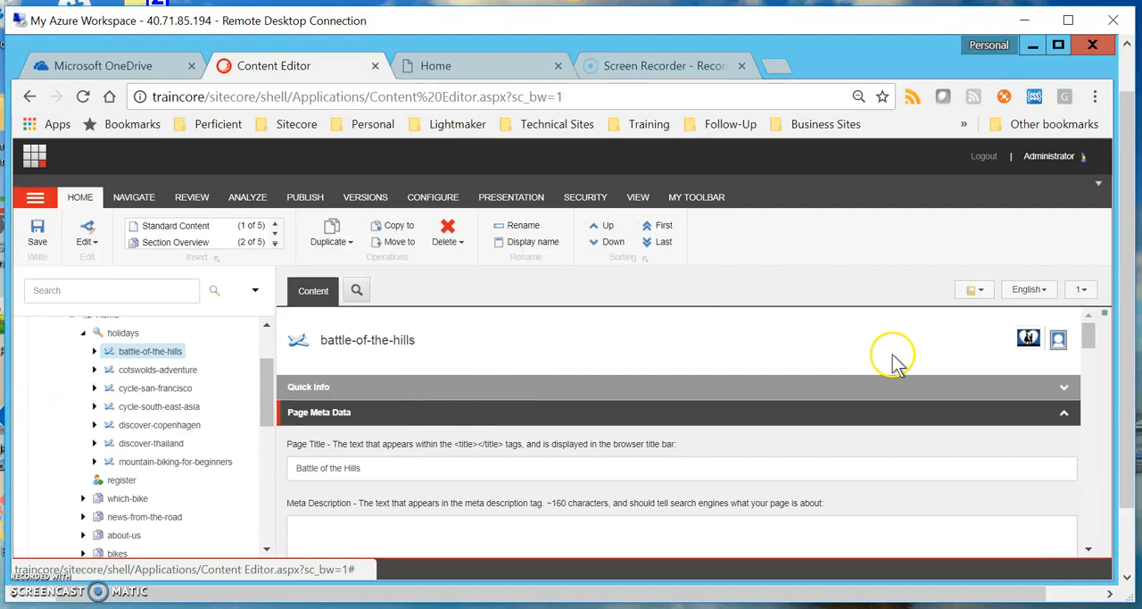
pyautogui.click(1030, 340)
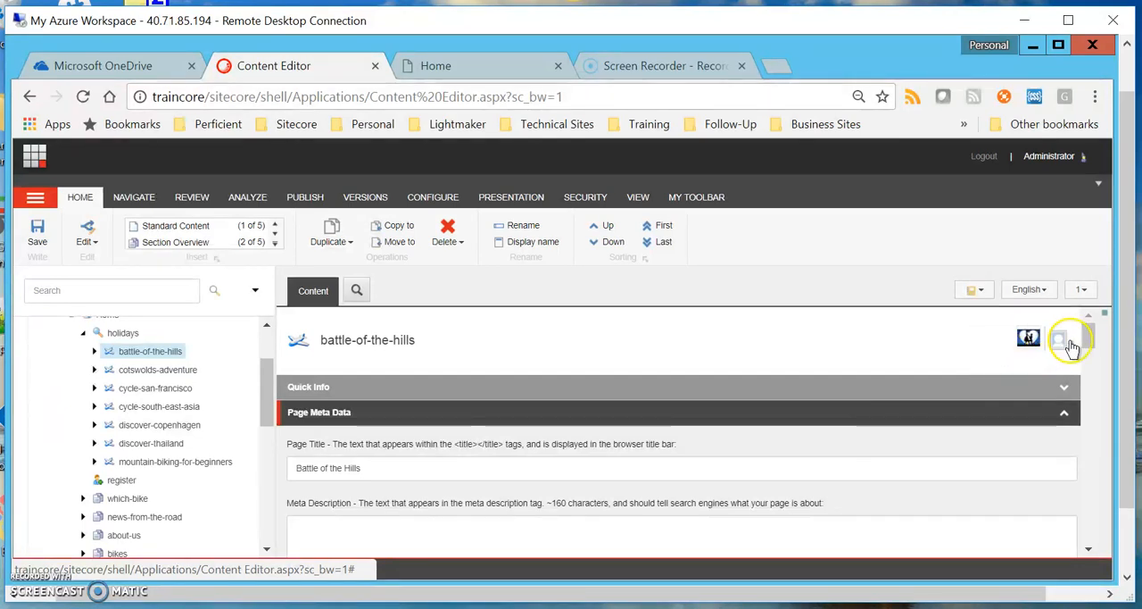
pyautogui.click(1059, 348)
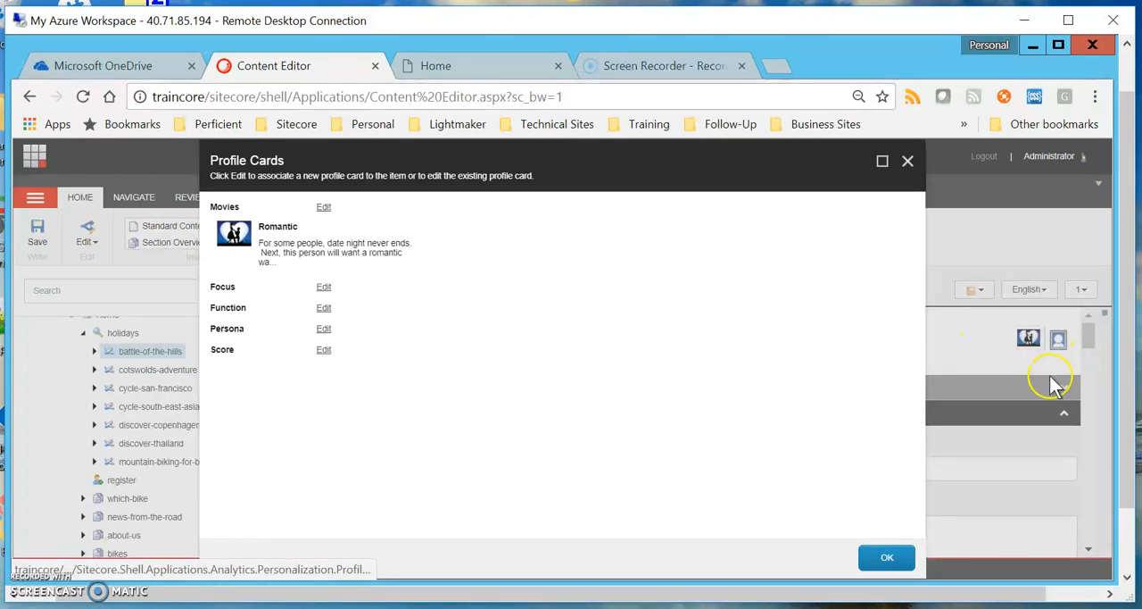
pyautogui.click(324, 209)
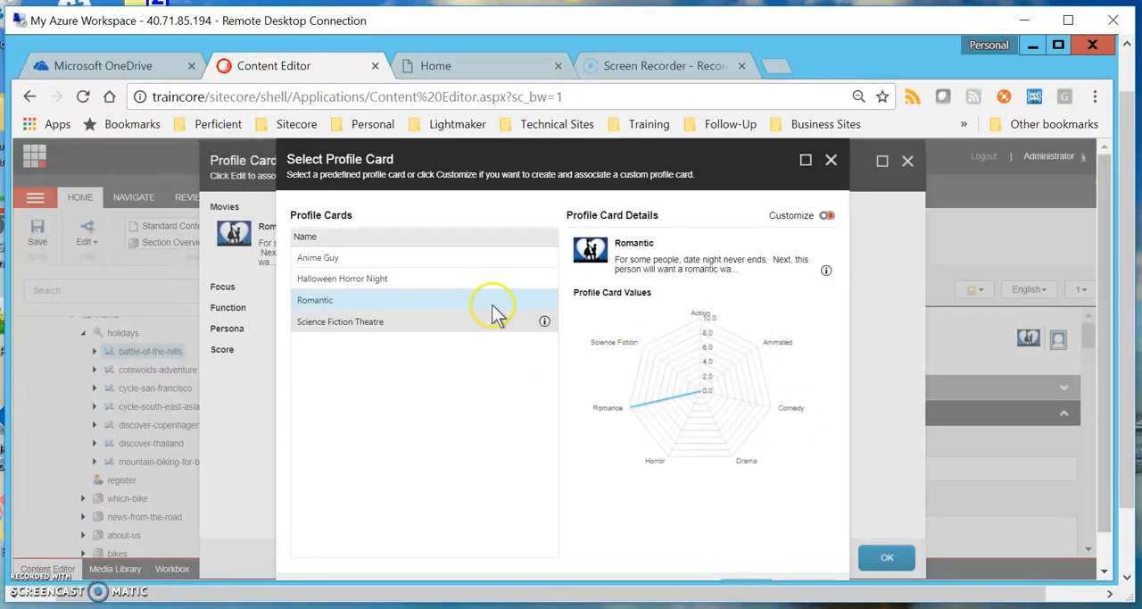
# Inspect the customizable values of the Movies profile, restore the predefined Romantic card view and close the profile card dialogs.
pyautogui.click(827, 217)
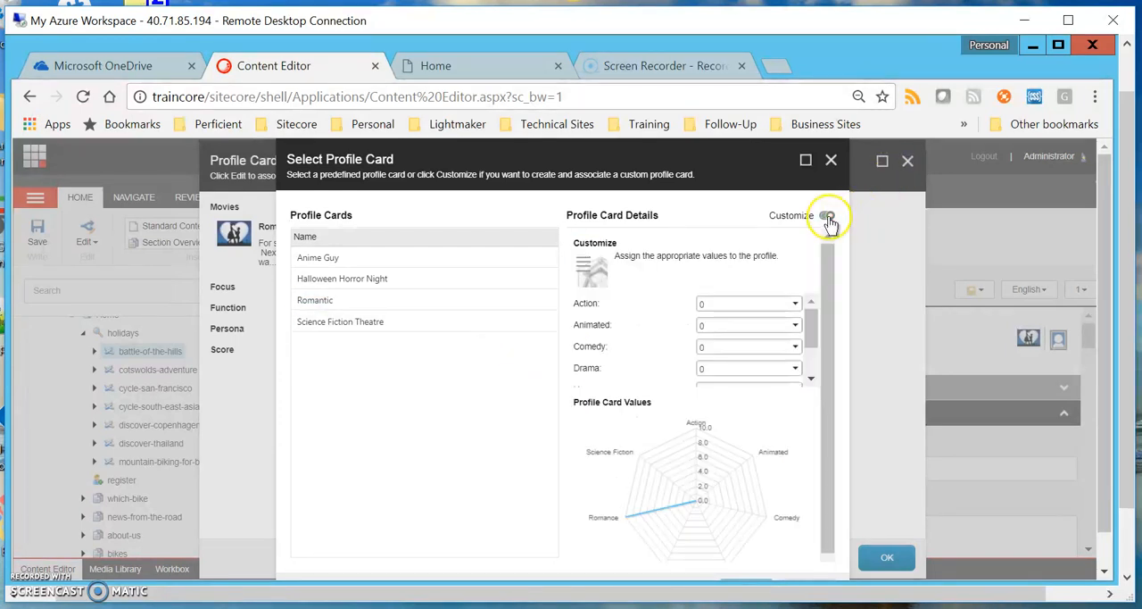
pyautogui.moveTo(815, 339); pyautogui.dragTo(808, 369)
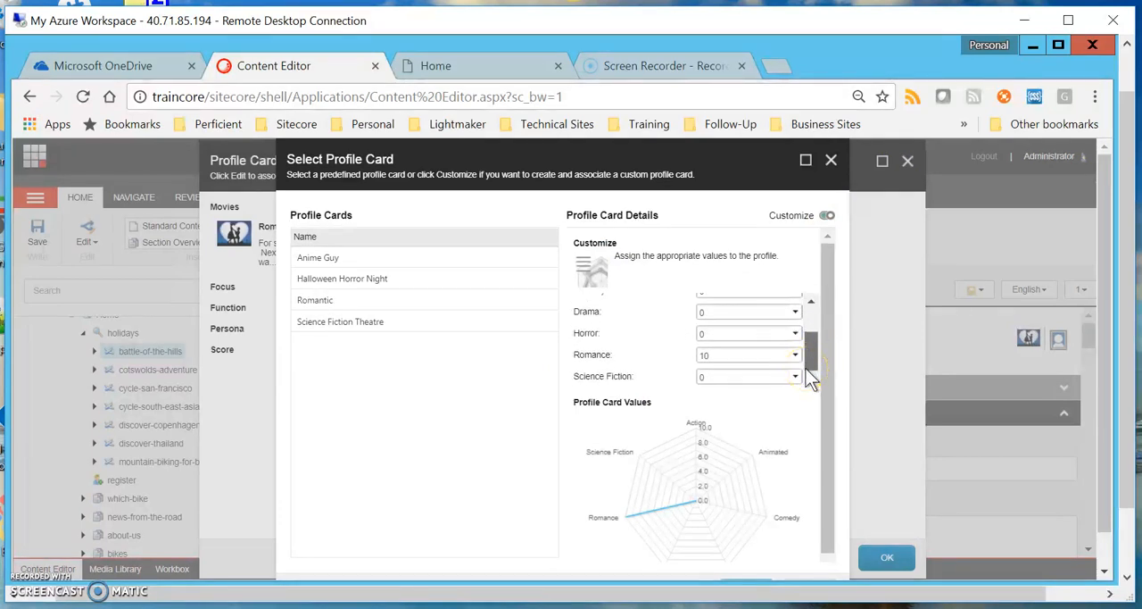
pyautogui.moveTo(810, 363)
pyautogui.mouseDown()
pyautogui.moveTo(814, 347)
pyautogui.moveTo(813, 371)
pyautogui.mouseUp()
pyautogui.moveTo(813, 359)
pyautogui.mouseDown()
pyautogui.moveTo(817, 324)
pyautogui.moveTo(810, 375)
pyautogui.mouseUp()
pyautogui.click(821, 216)
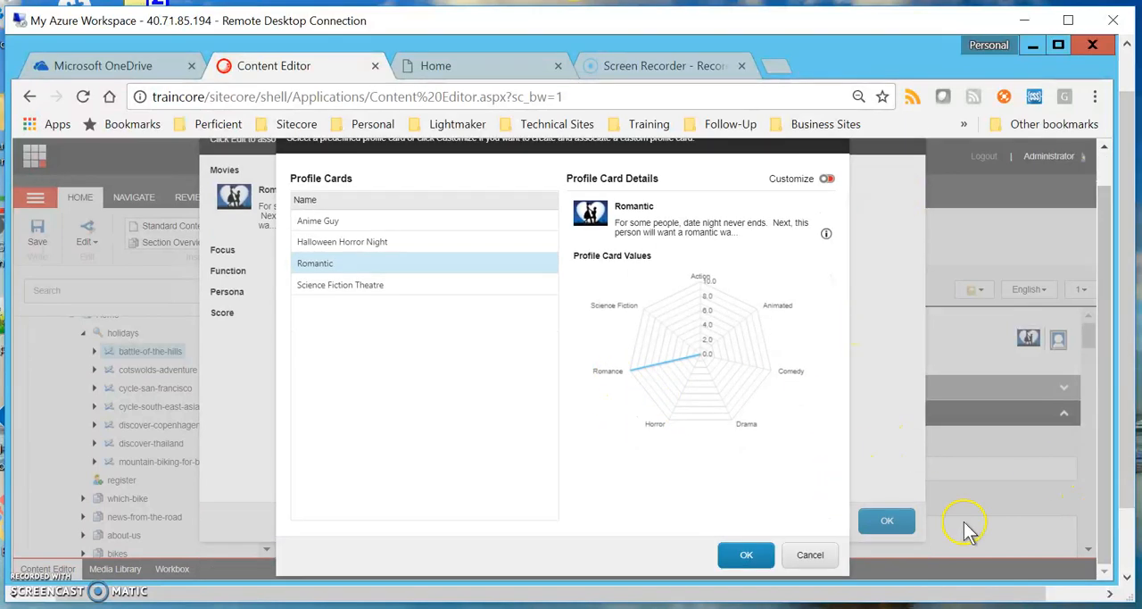
pyautogui.click(808, 563)
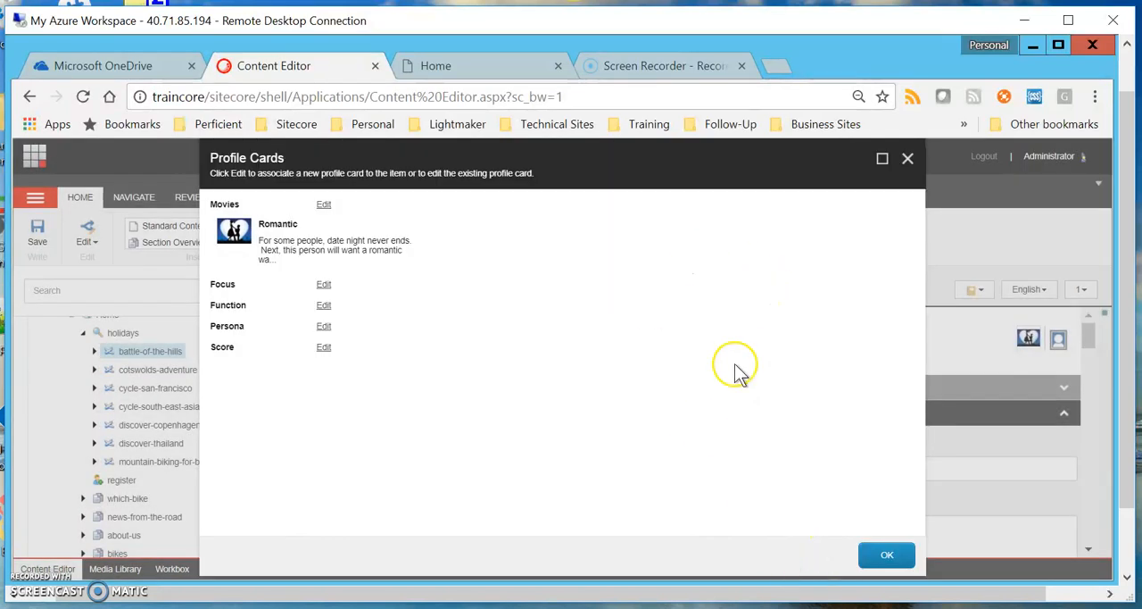
pyautogui.click(884, 556)
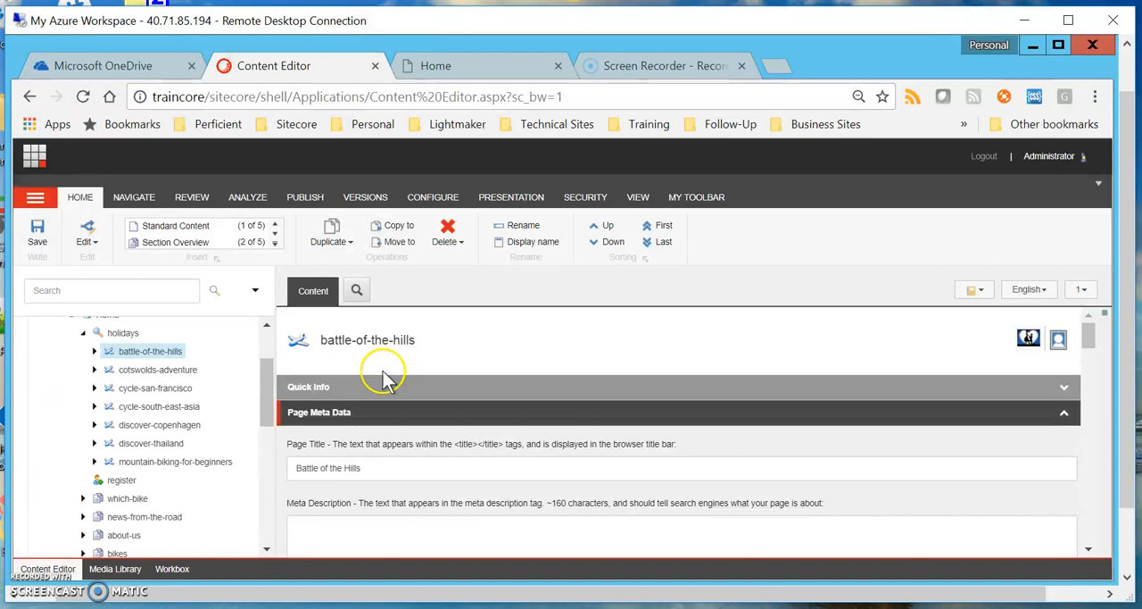
# Check the profile cards of the holiday items from cotswolds-adventure to discover-thailand, viewing the card details for cycle-south-east-asia.
pyautogui.click(166, 373)
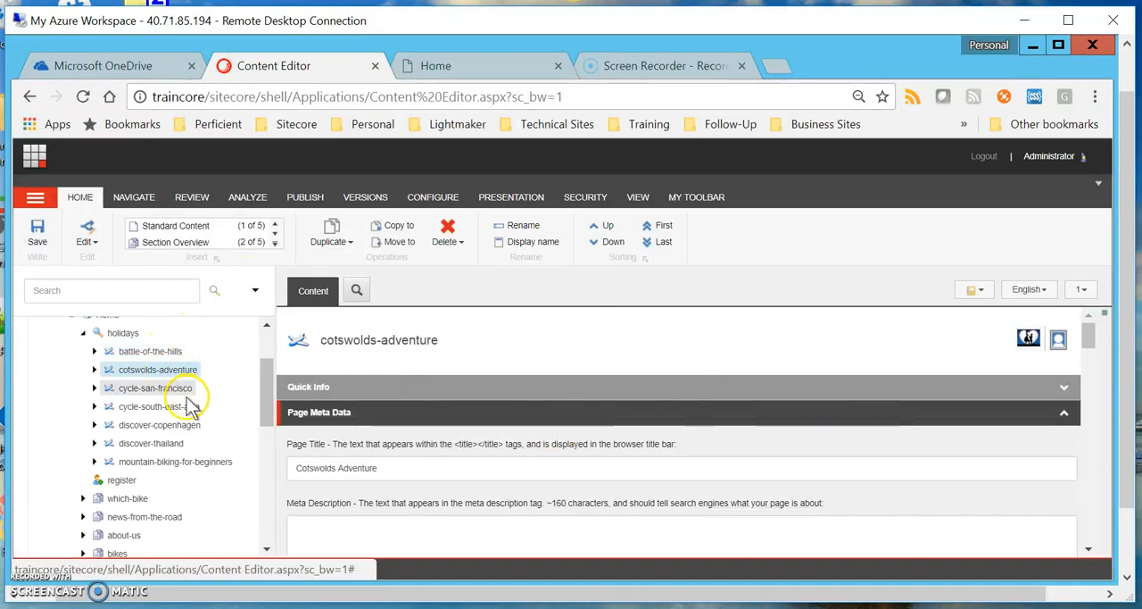
pyautogui.click(176, 394)
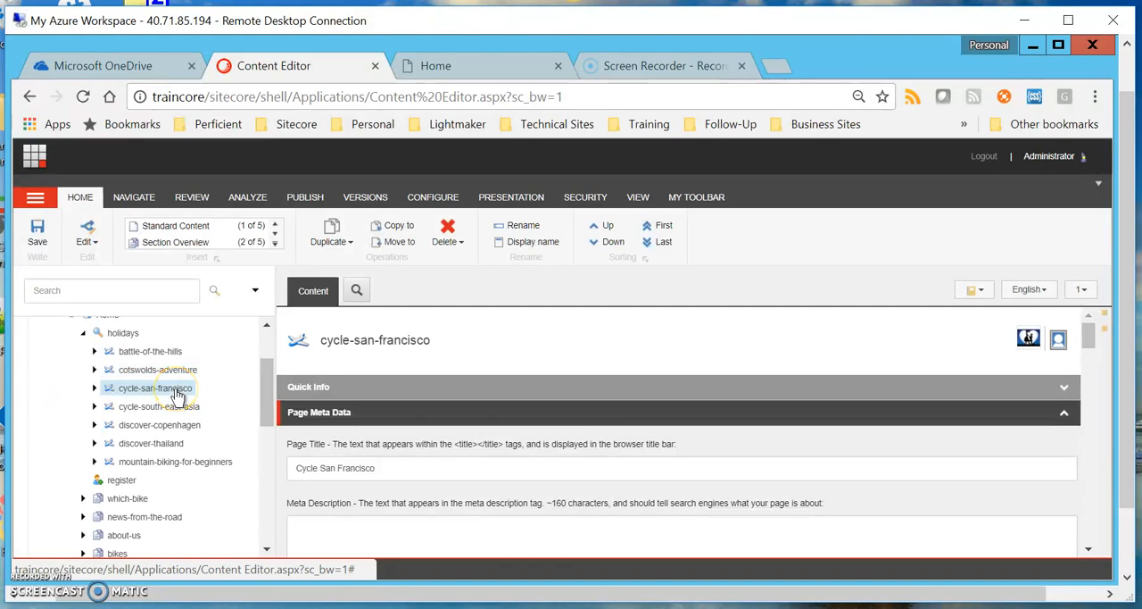
pyautogui.click(192, 411)
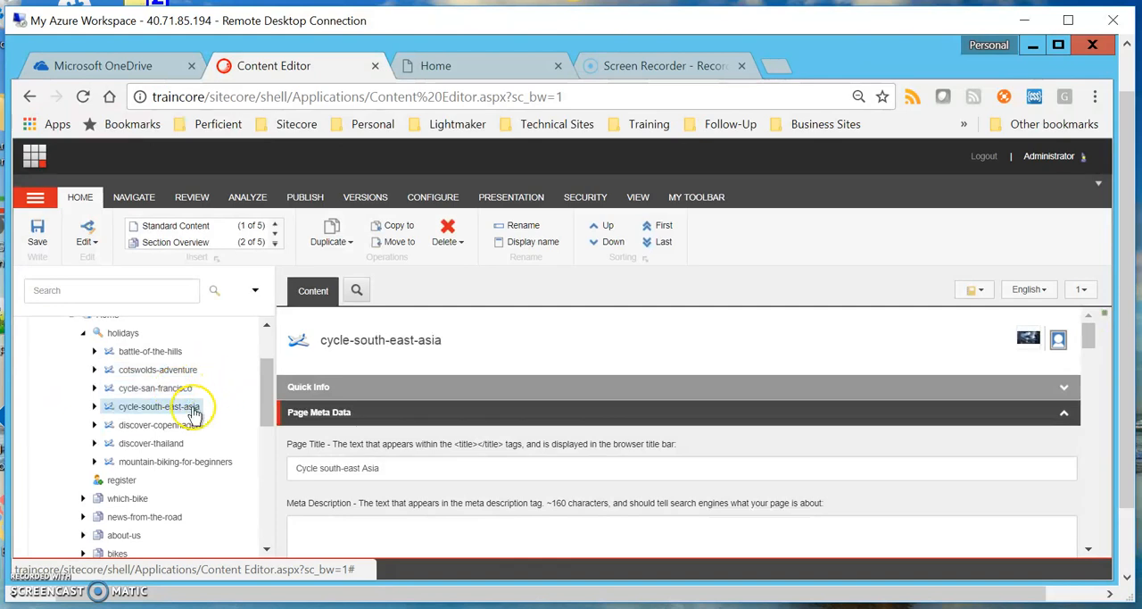
pyautogui.click(1030, 344)
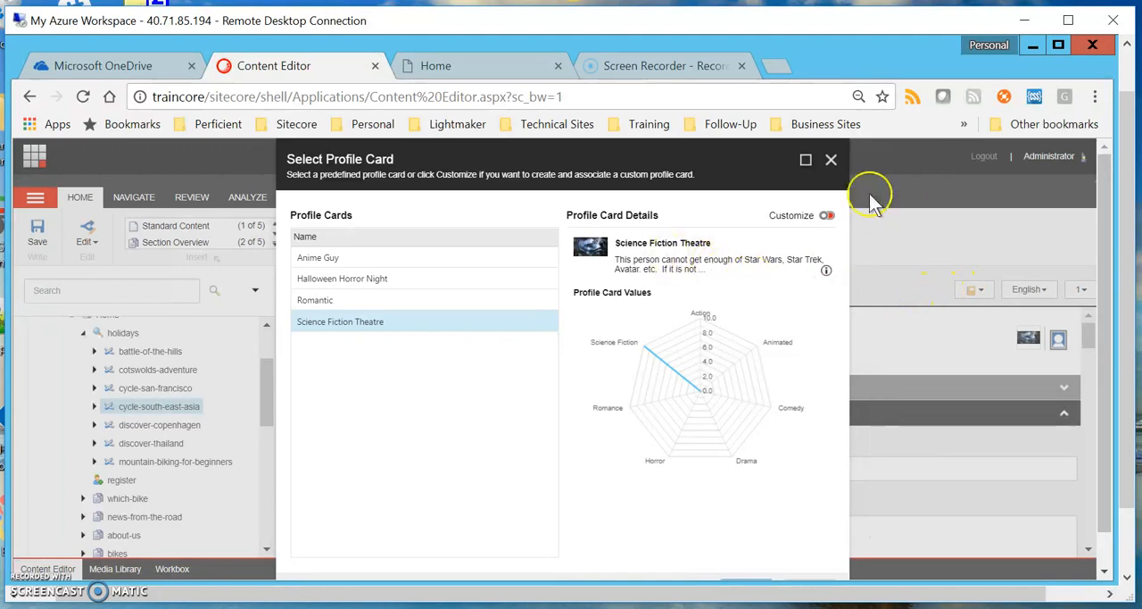
pyautogui.click(831, 160)
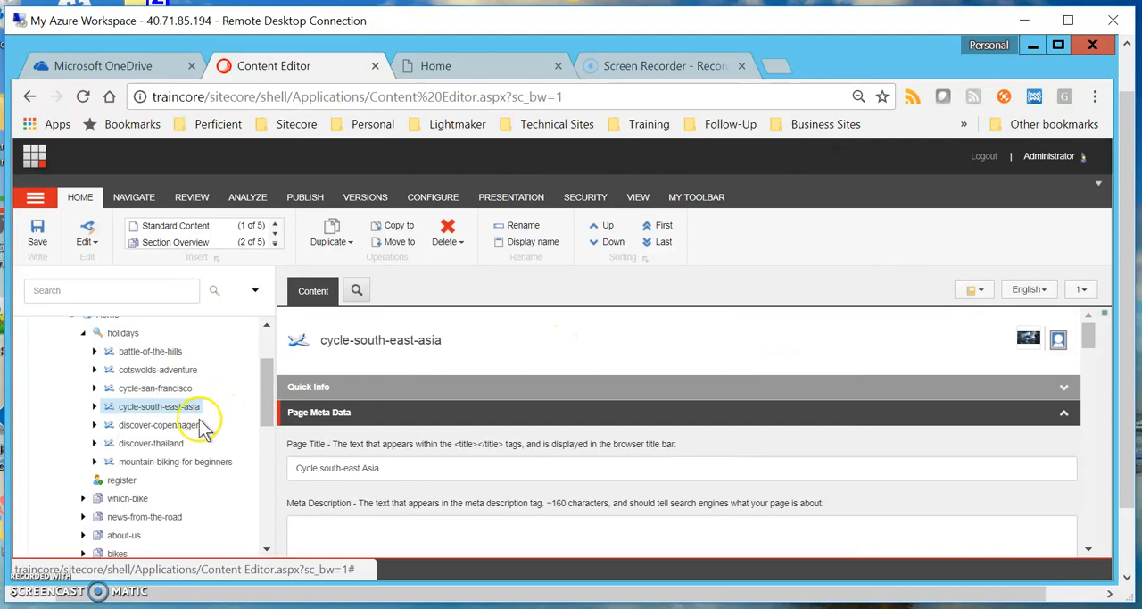
pyautogui.click(193, 426)
pyautogui.click(171, 443)
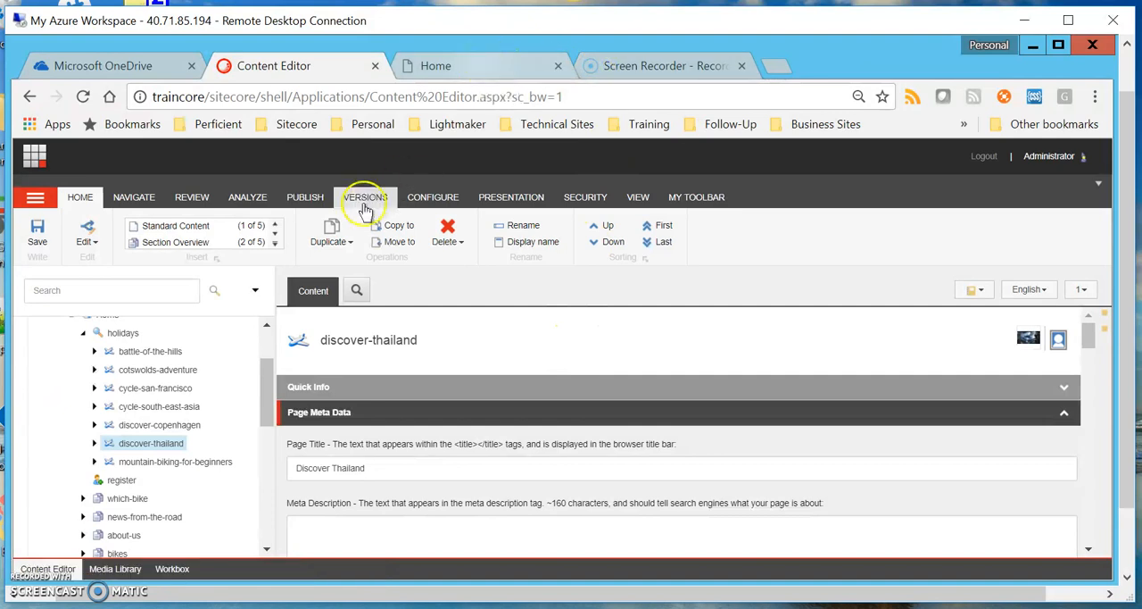
# Select the Home item under sitecore-cycling-holidays and switch to the Home page open in edit mode.
pyautogui.click(310, 200)
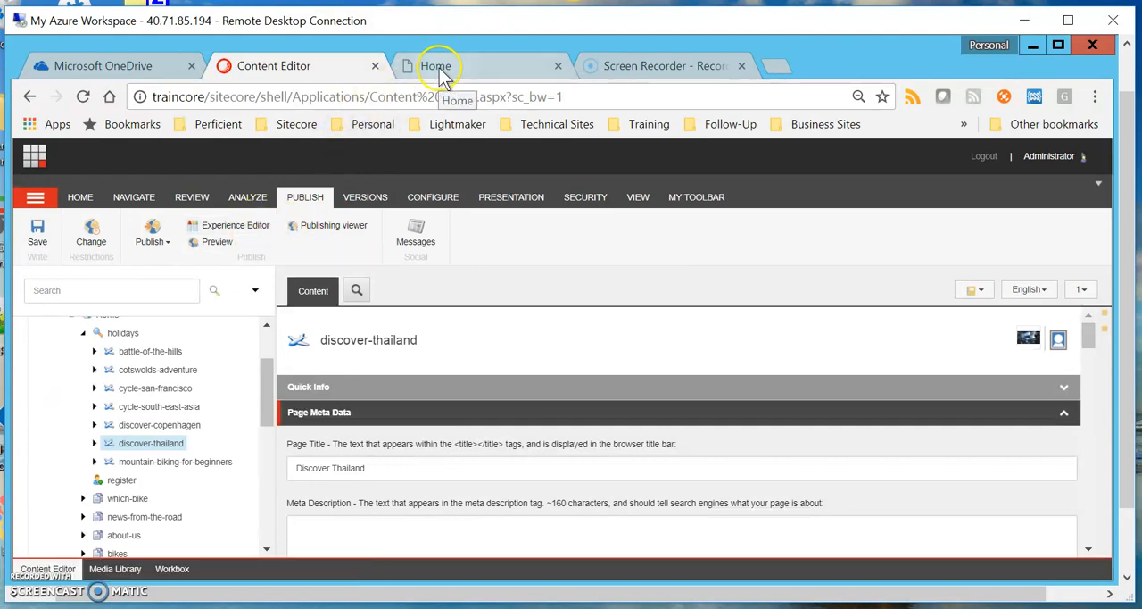
pyautogui.scroll(3, 235, 400)
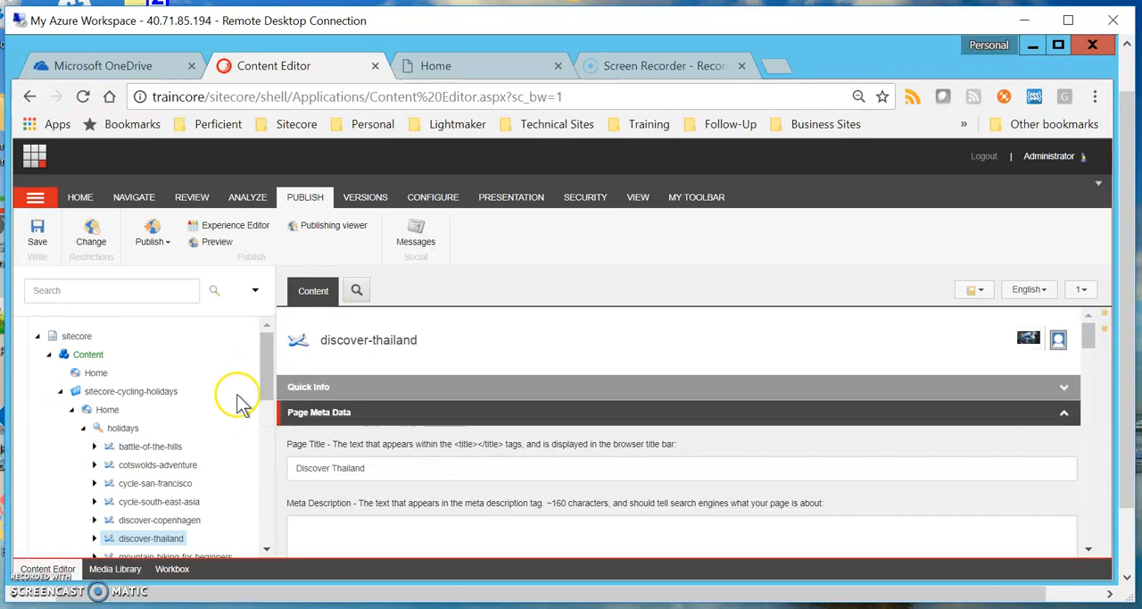
pyautogui.click(108, 410)
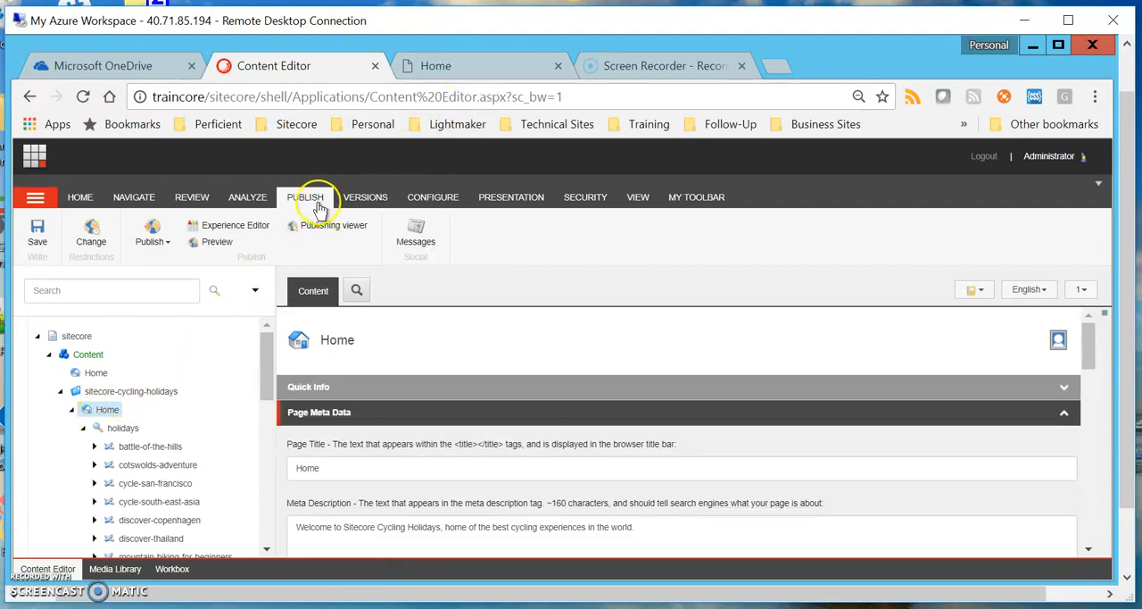
pyautogui.click(449, 72)
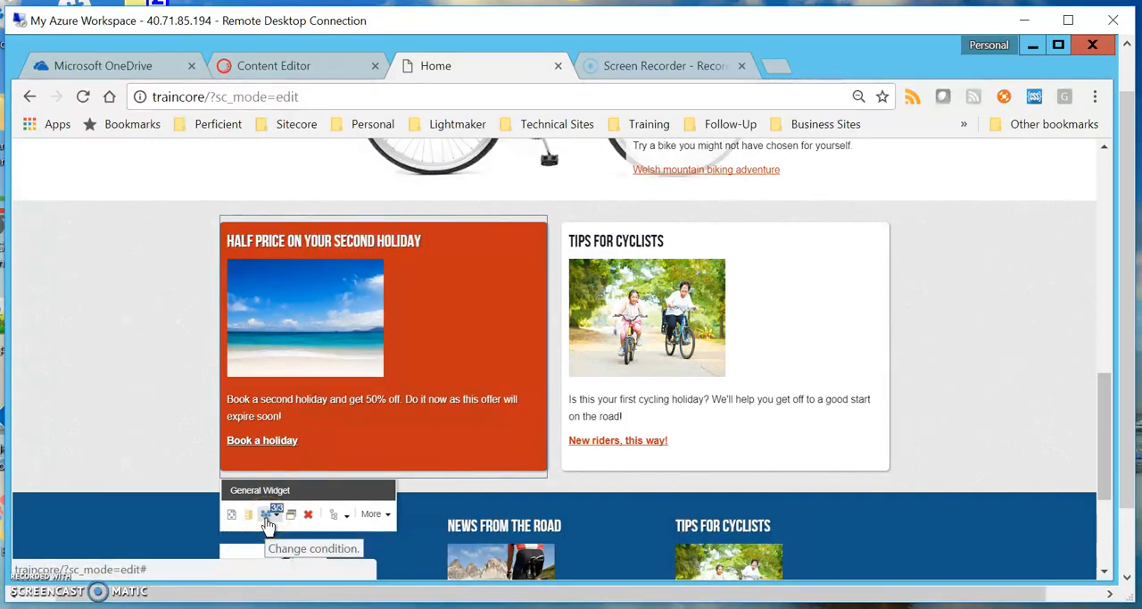
# Open the personalization conditions of the "Half Price on Your Second Holiday" widget for editing.
pyautogui.click(790, 338)
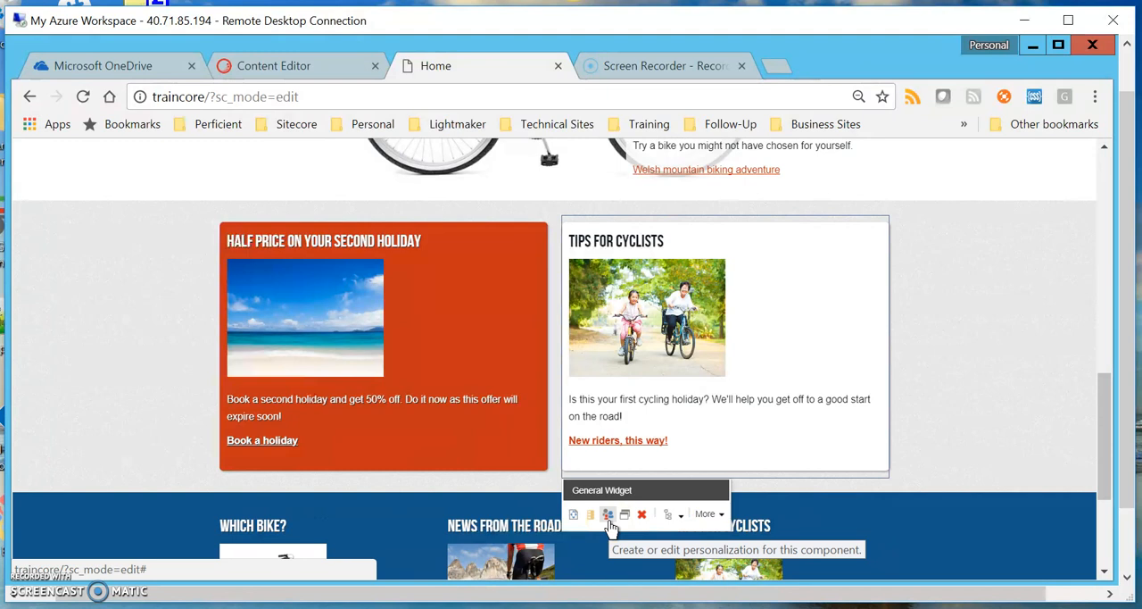
pyautogui.click(416, 454)
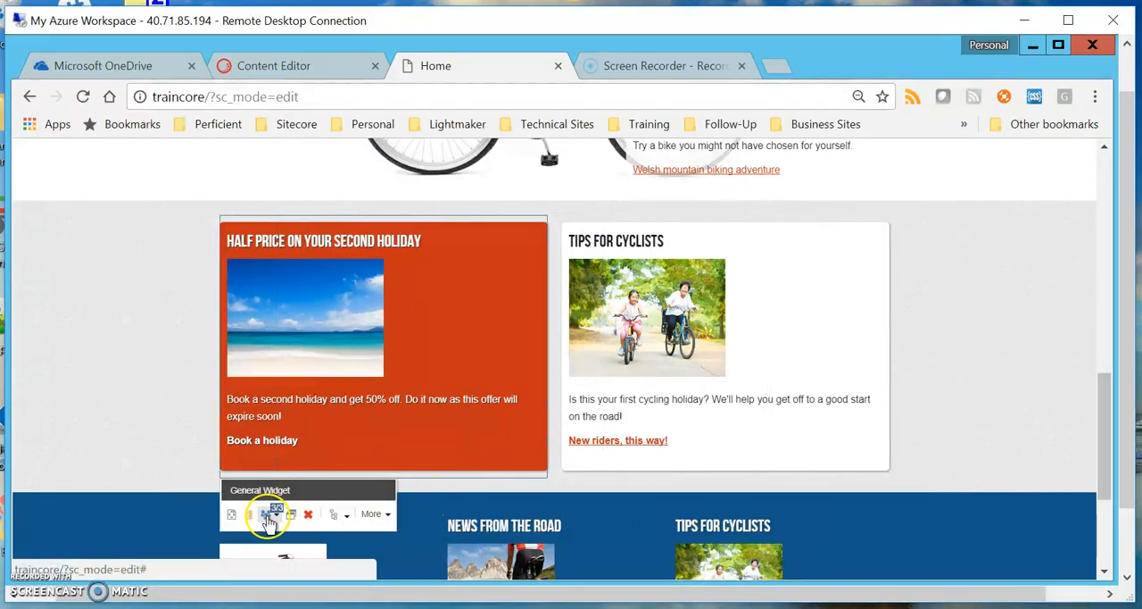
pyautogui.click(269, 519)
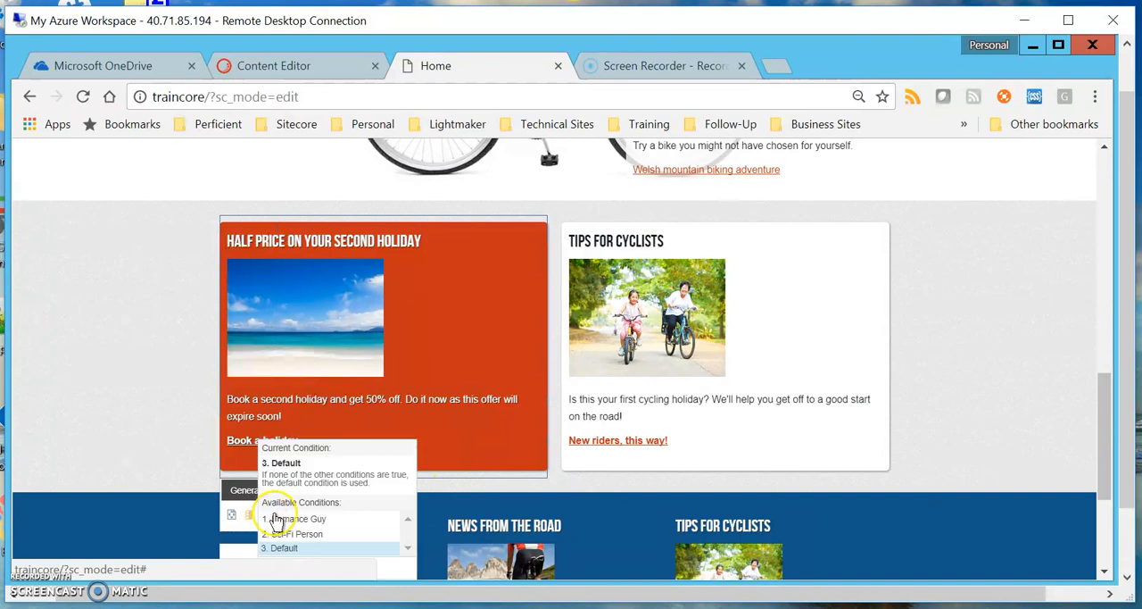
pyautogui.moveTo(1131, 503); pyautogui.dragTo(1132, 535)
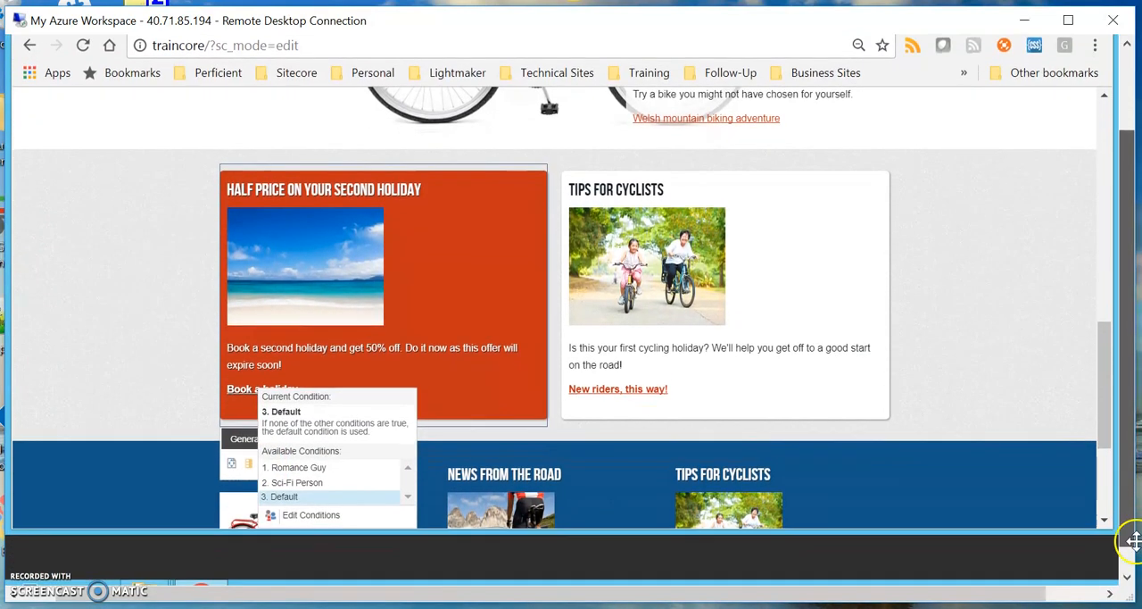
pyautogui.click(308, 516)
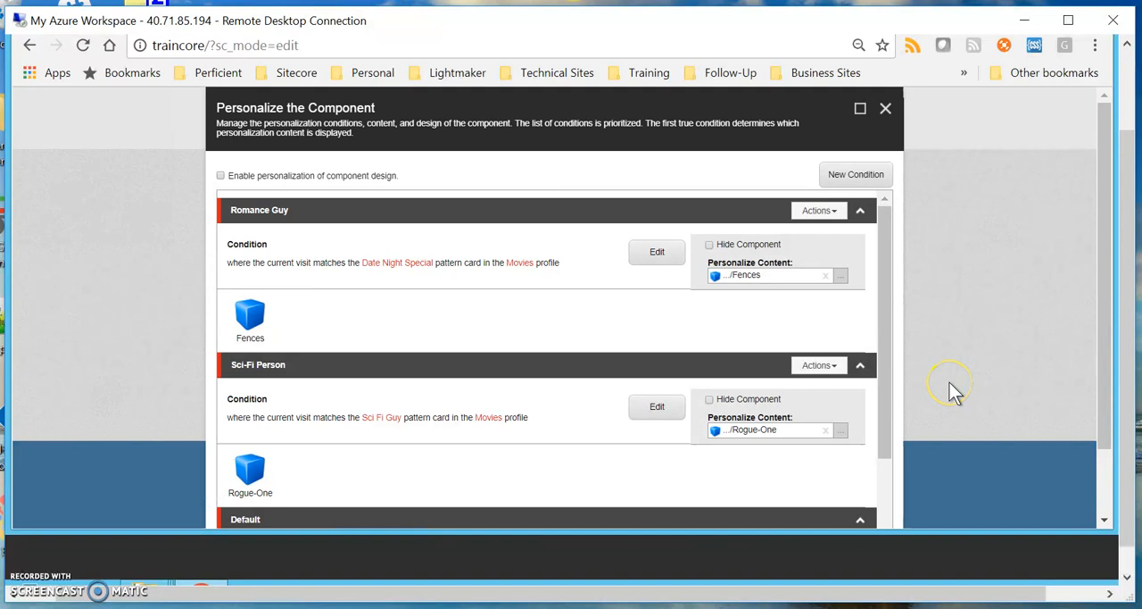
# Review the Romance Guy, Sci-Fi Person and Default conditions together with their personalized content.
pyautogui.moveTo(888, 294); pyautogui.dragTo(905, 485)
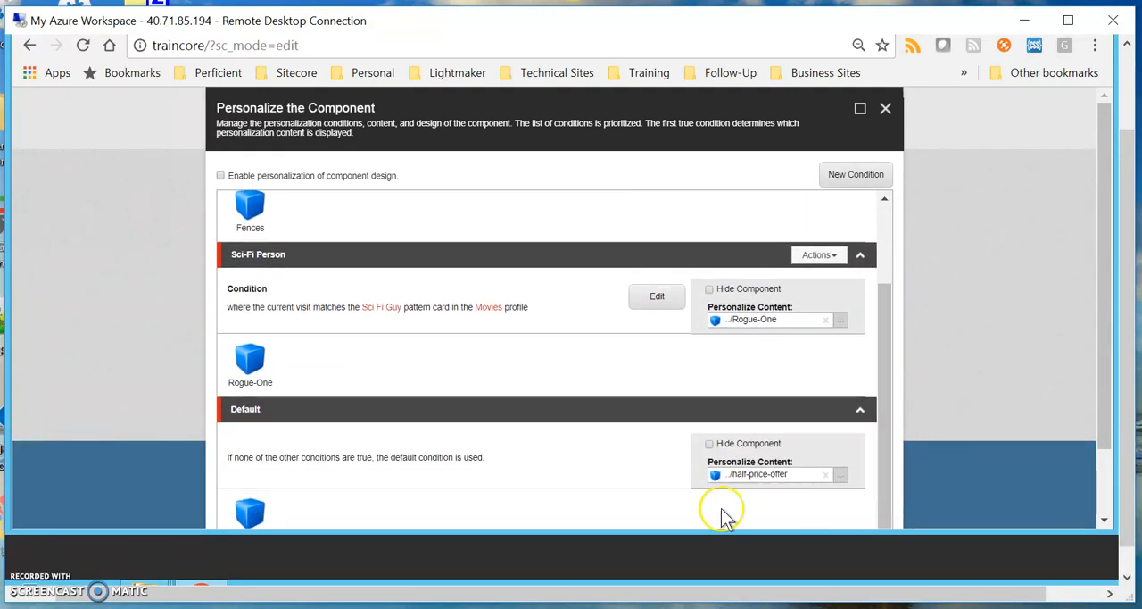
pyautogui.scroll(-1, 1013, 420)
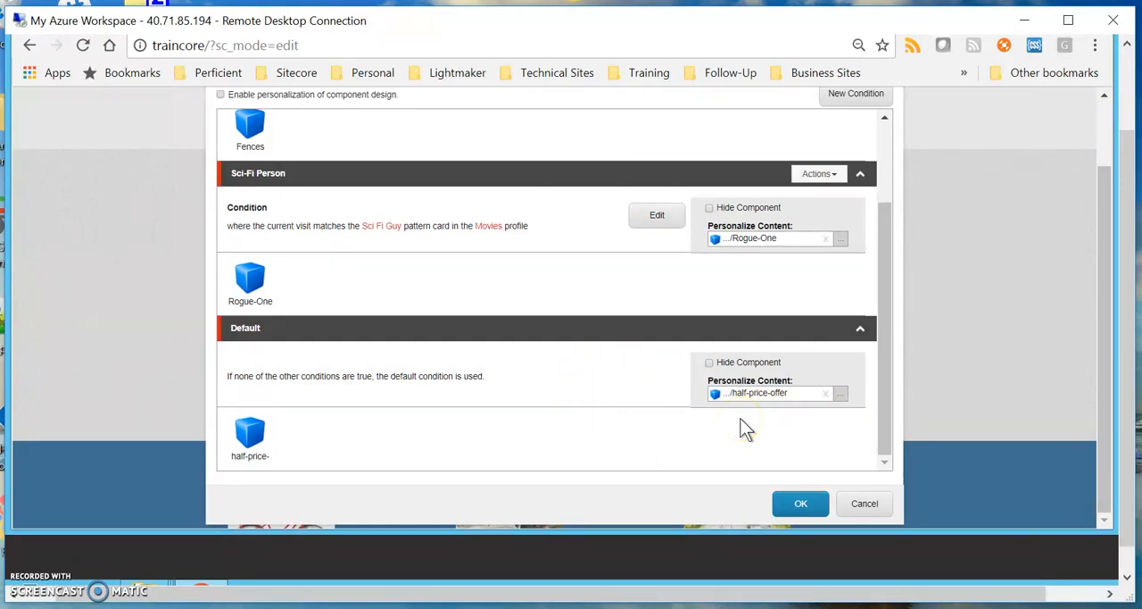
pyautogui.moveTo(884, 312); pyautogui.dragTo(893, 222)
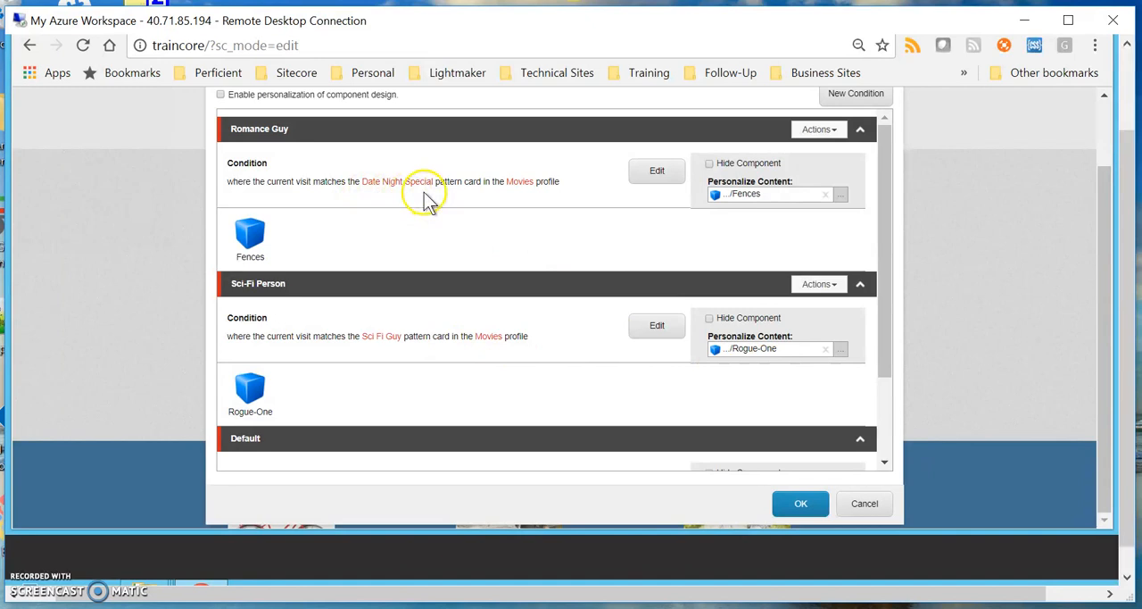
# Open the Sci-Fi Person condition's rule for editing and look over the available rule conditions.
pyautogui.click(657, 331)
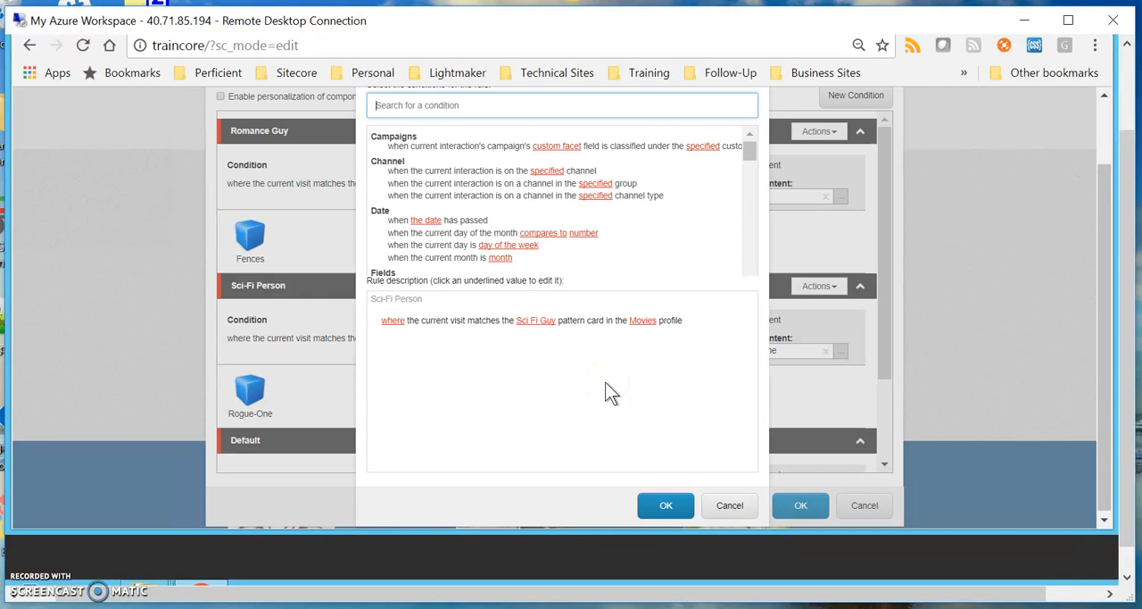
pyautogui.moveTo(458, 321)
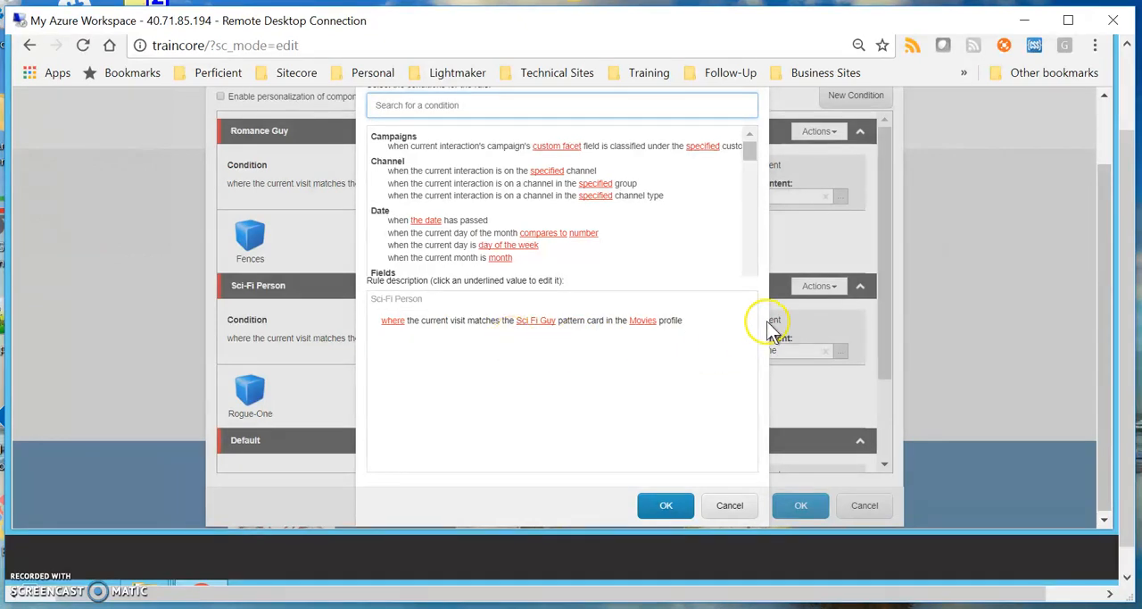
pyautogui.scroll(1, 773, 324)
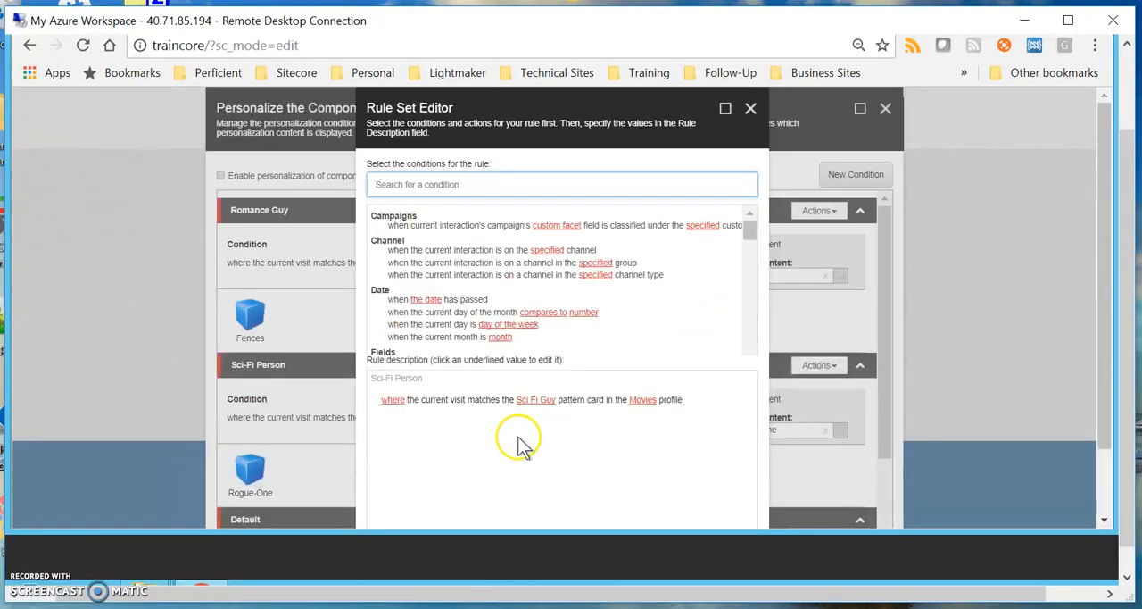
pyautogui.moveTo(482, 409)
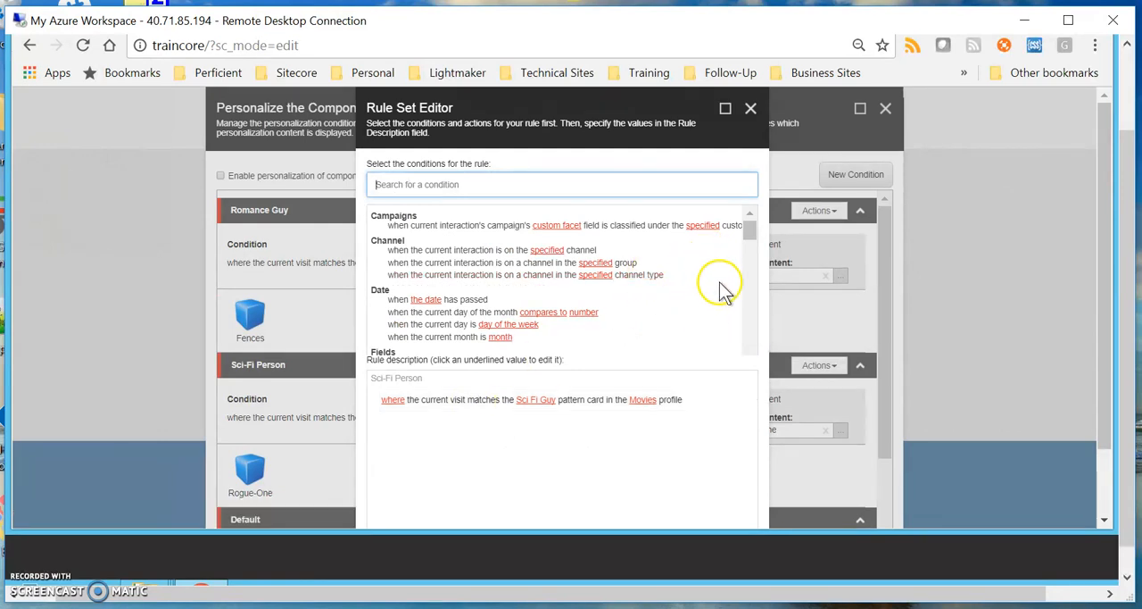
pyautogui.moveTo(753, 234)
pyautogui.mouseDown()
pyautogui.moveTo(748, 226)
pyautogui.moveTo(753, 354)
pyautogui.moveTo(753, 226)
pyautogui.mouseUp()
pyautogui.moveTo(744, 402)
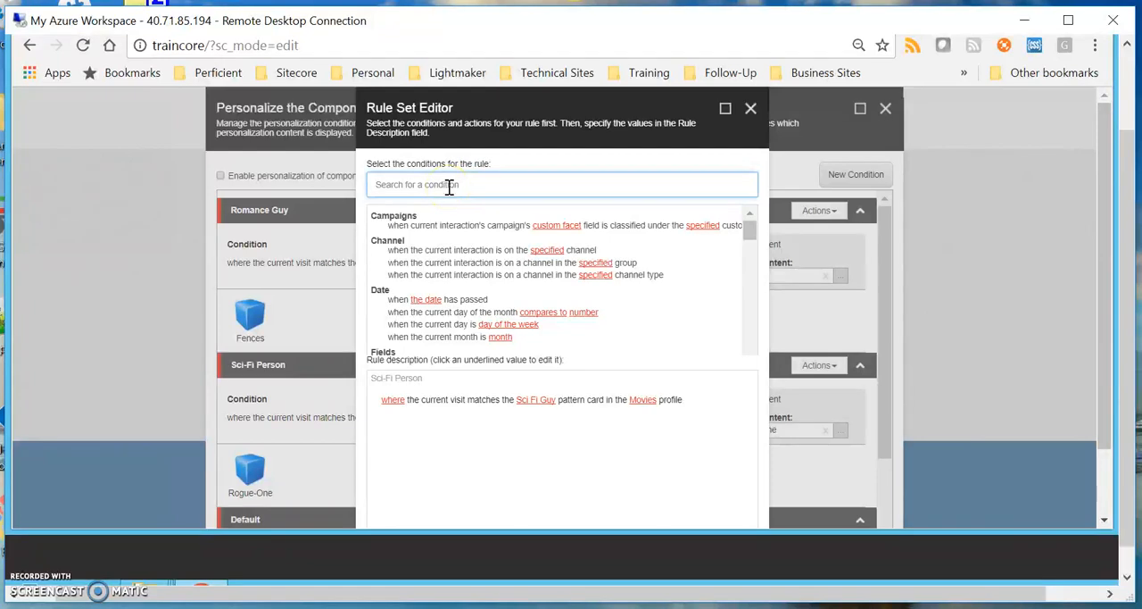
# Search the rule conditions for "profile", add the visit pattern card condition to the Sci-Fi Person rule and set its profile to Movies.
pyautogui.write('profile')
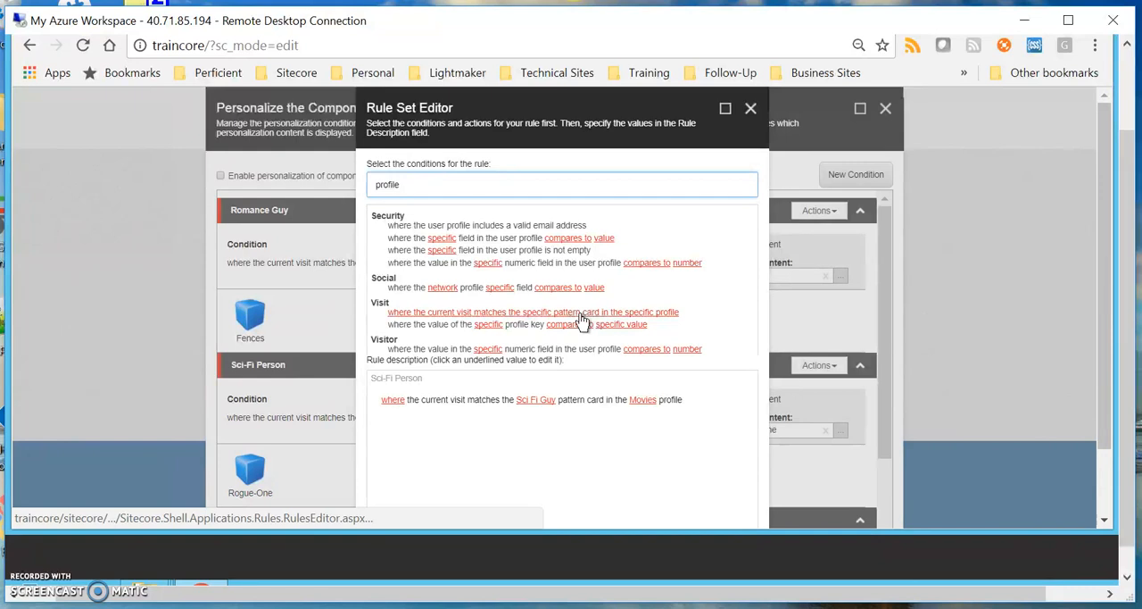
pyautogui.click(580, 318)
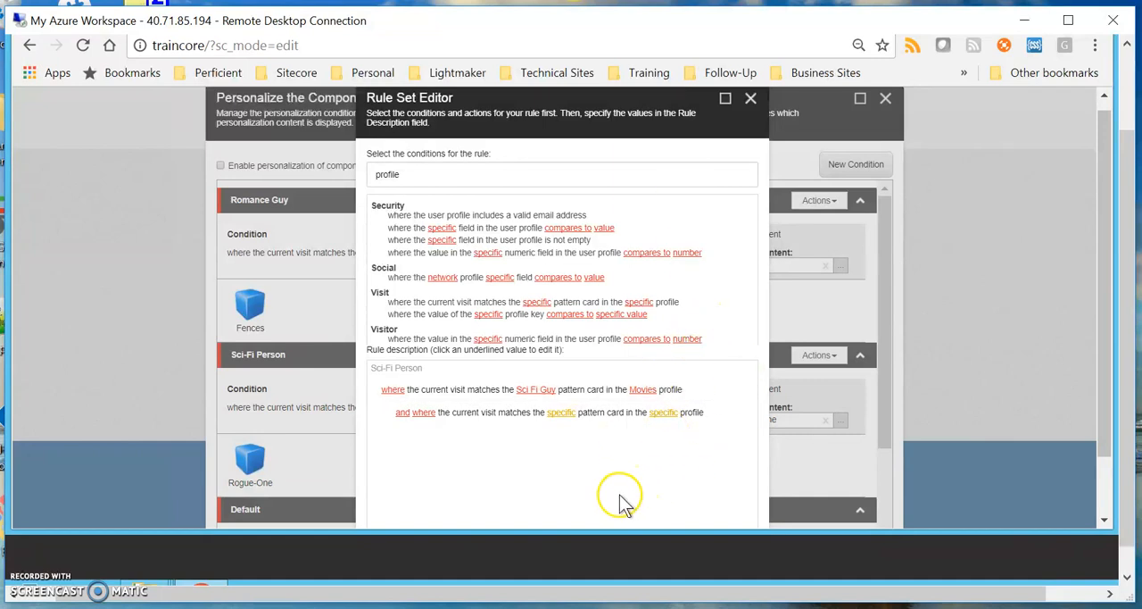
pyautogui.click(561, 416)
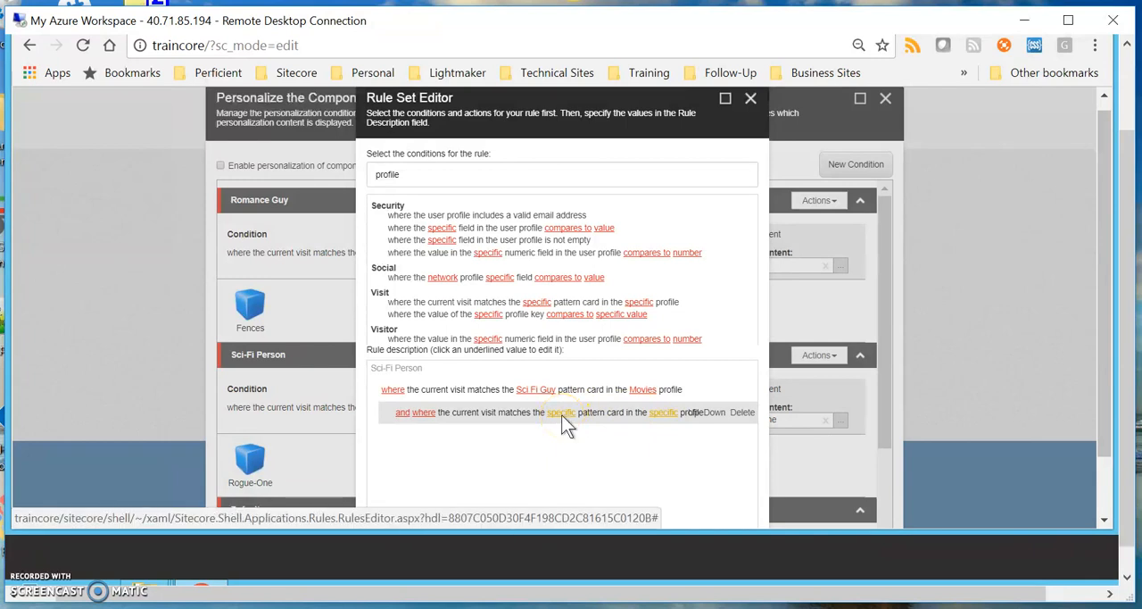
pyautogui.click(667, 361)
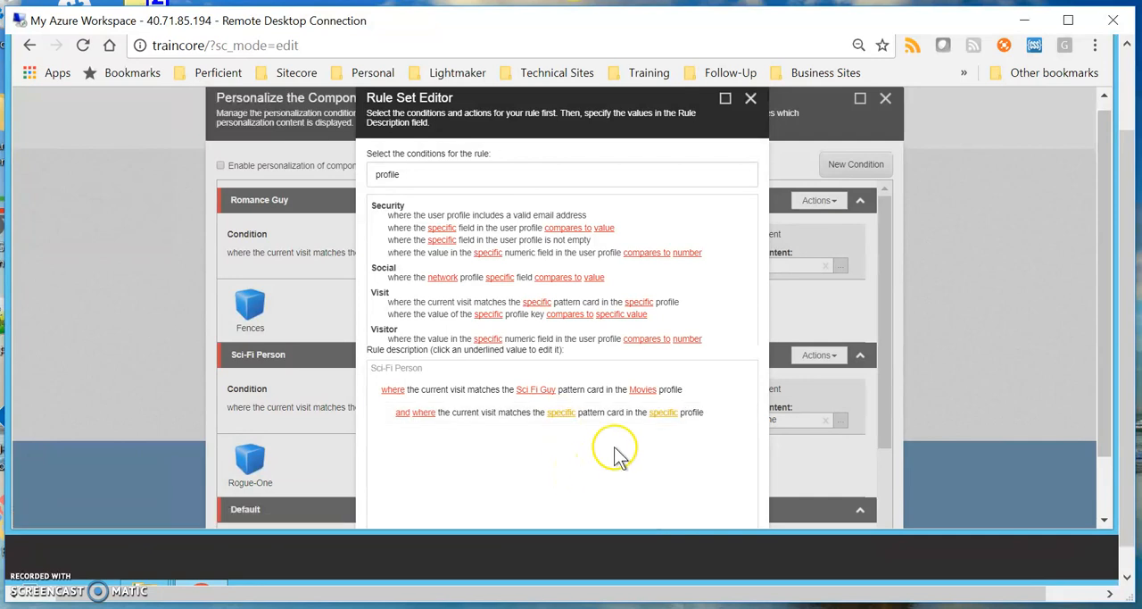
pyautogui.click(660, 414)
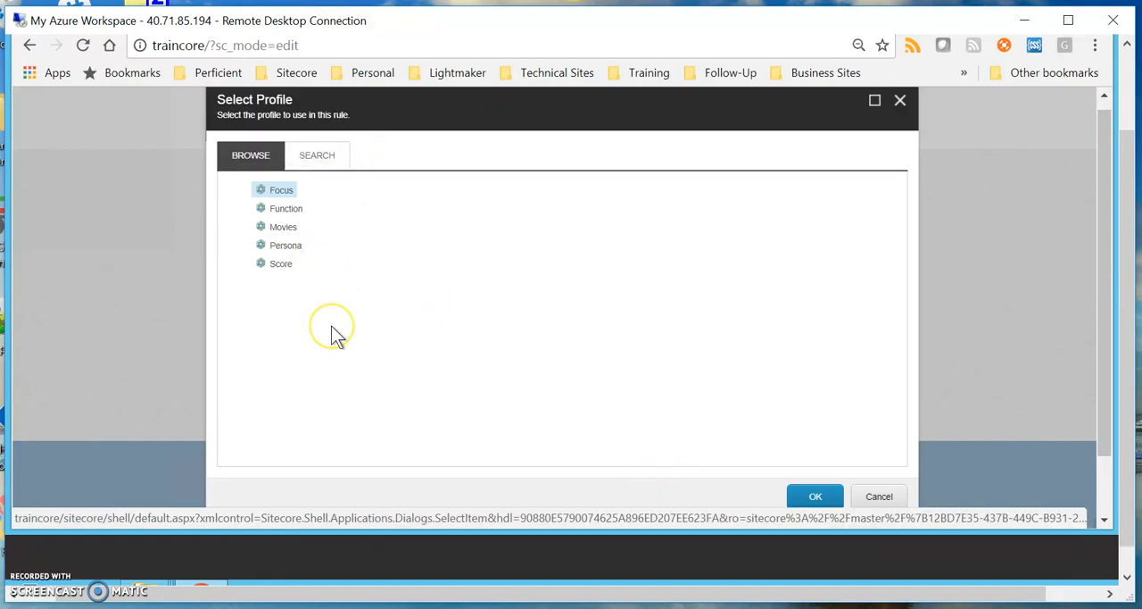
pyautogui.click(276, 228)
pyautogui.click(812, 498)
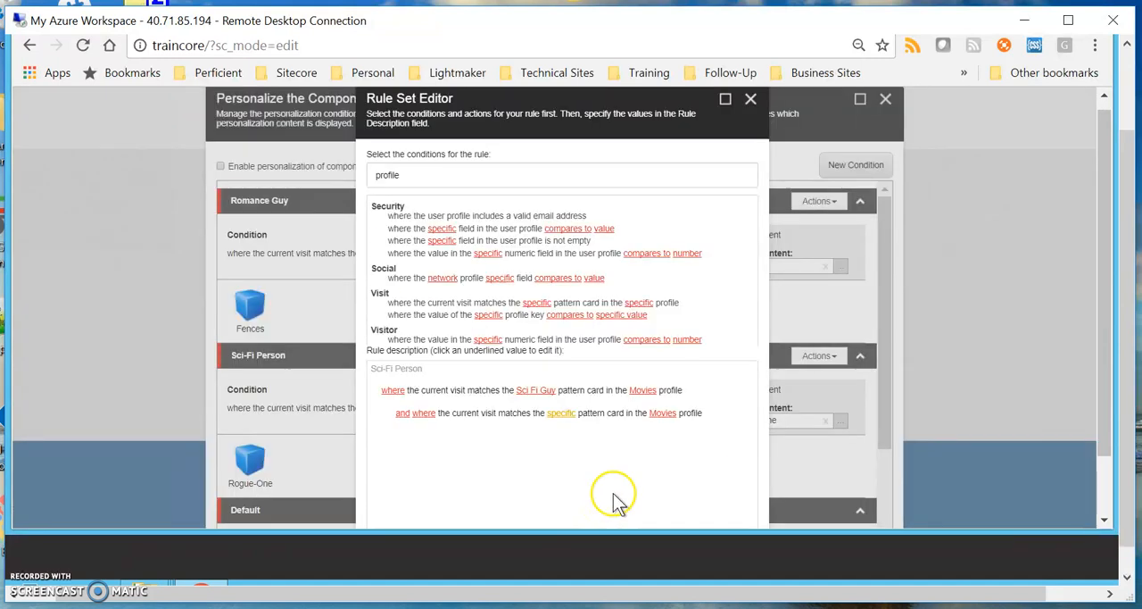
# Set the added condition's pattern card to Sci Fi Guy.
pyautogui.click(560, 417)
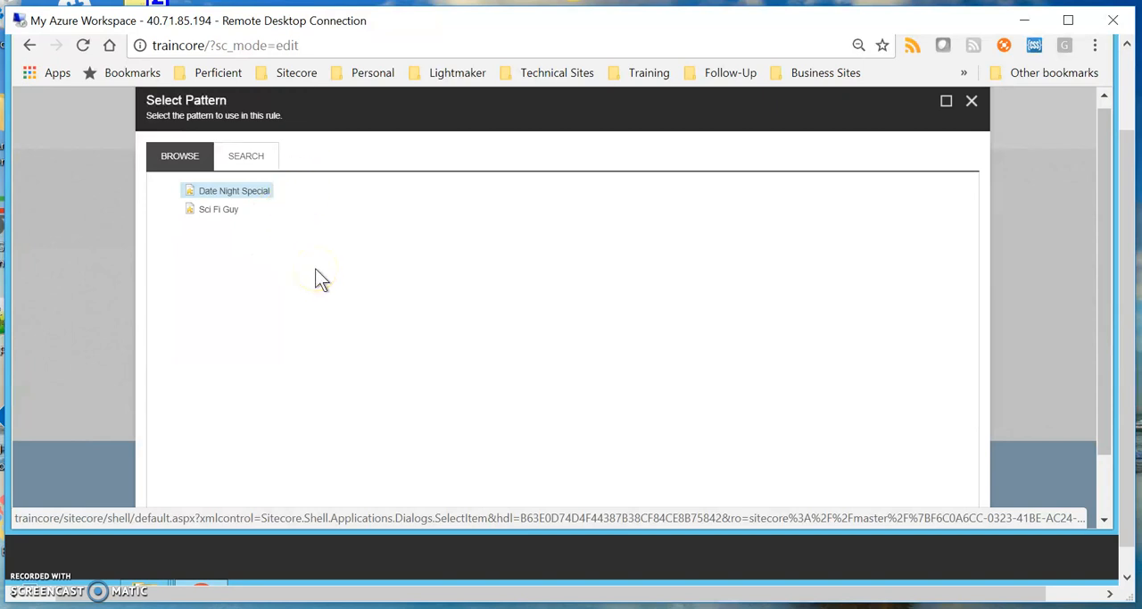
pyautogui.click(356, 269)
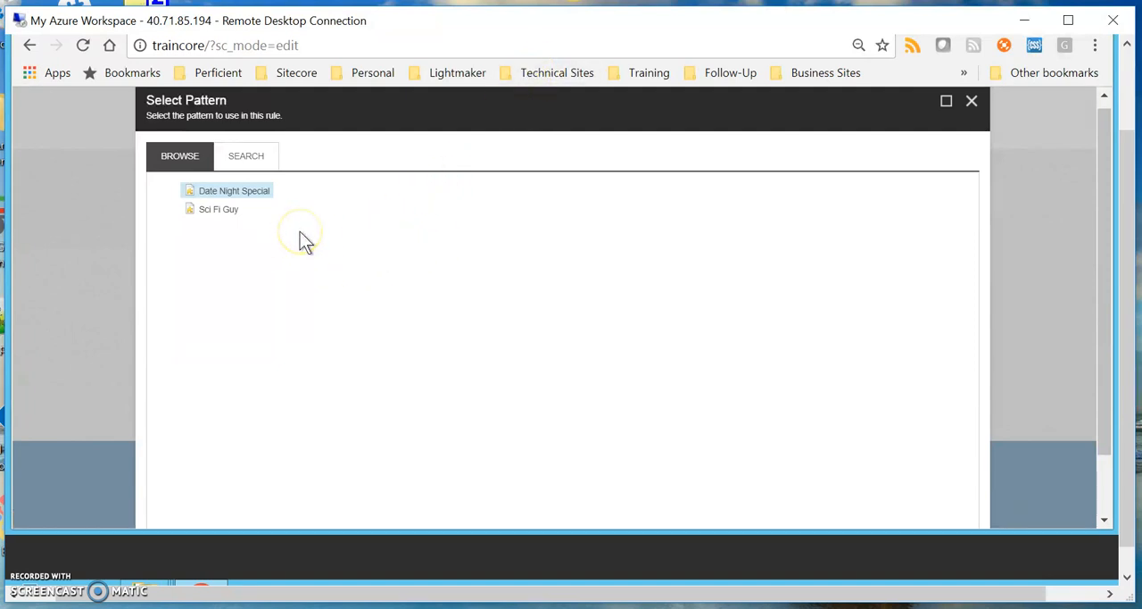
pyautogui.click(218, 215)
pyautogui.scroll(-1, 1057, 486)
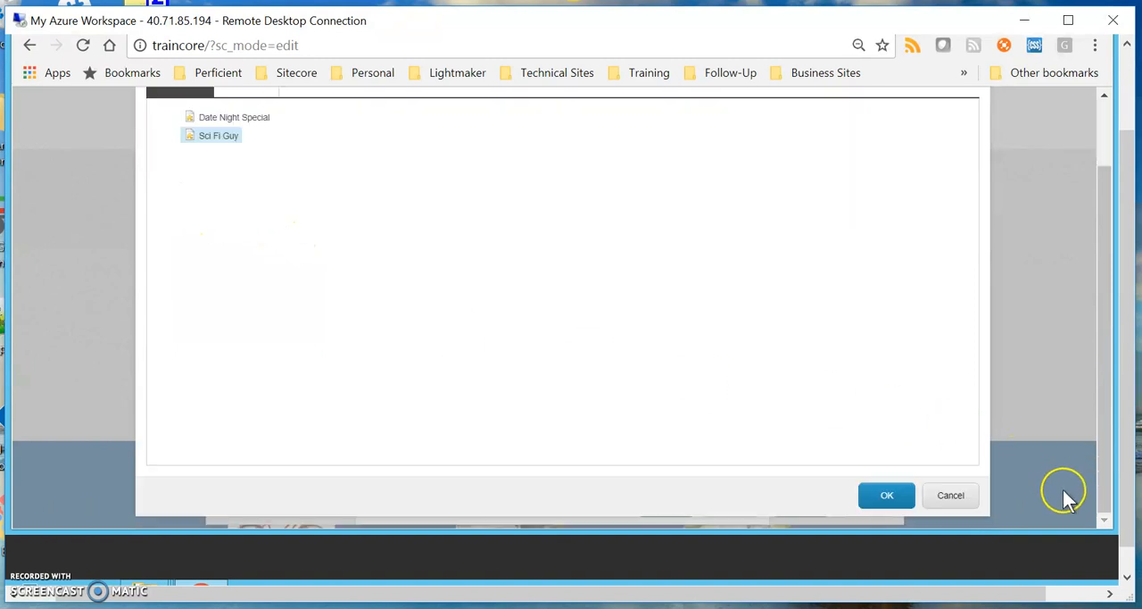
pyautogui.click(888, 497)
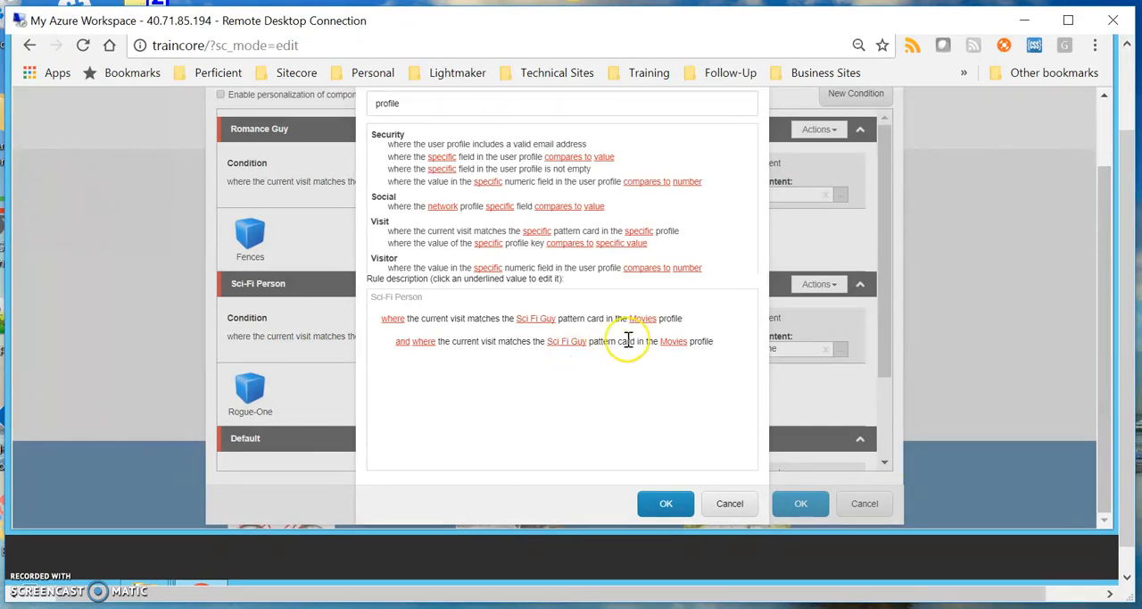
# Delete the added second condition from the Sci-Fi Person rule and leave the rule editor without saving.
pyautogui.moveTo(739, 357)
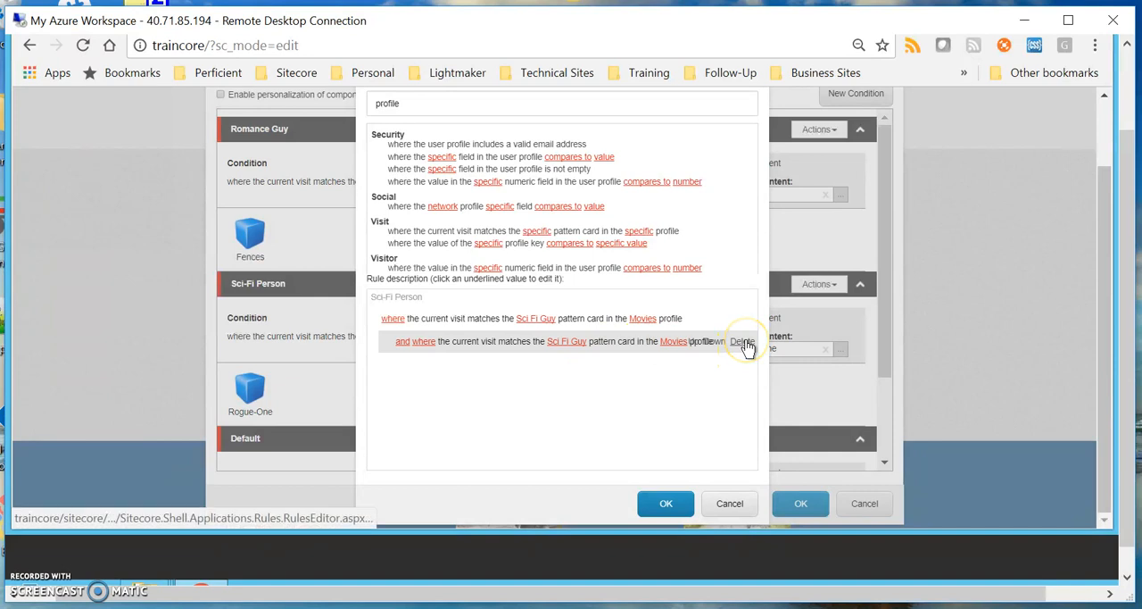
pyautogui.click(743, 342)
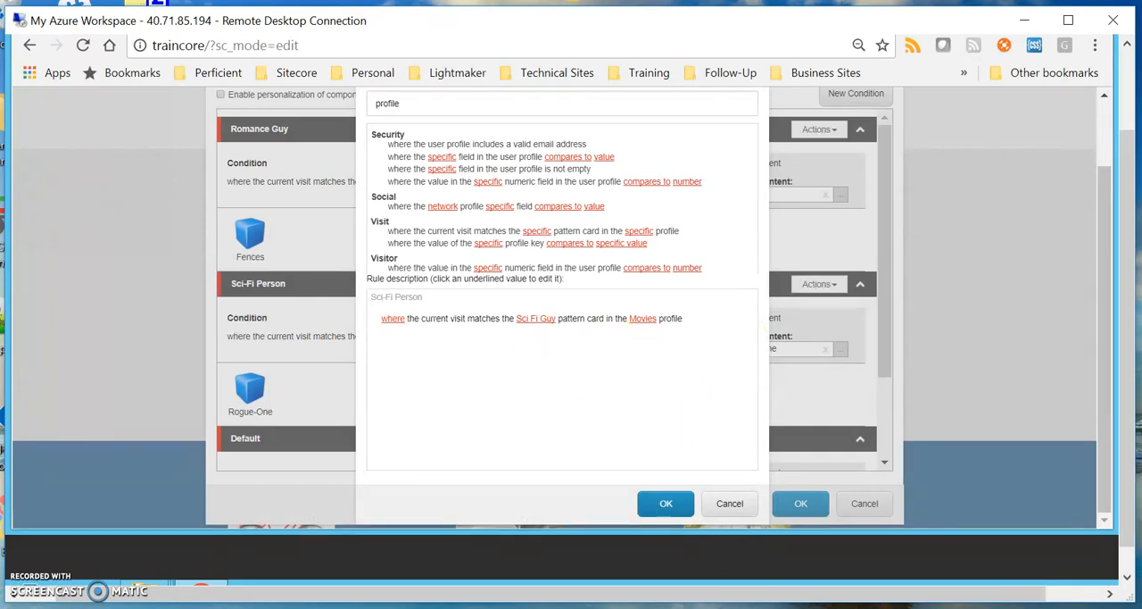
pyautogui.click(734, 503)
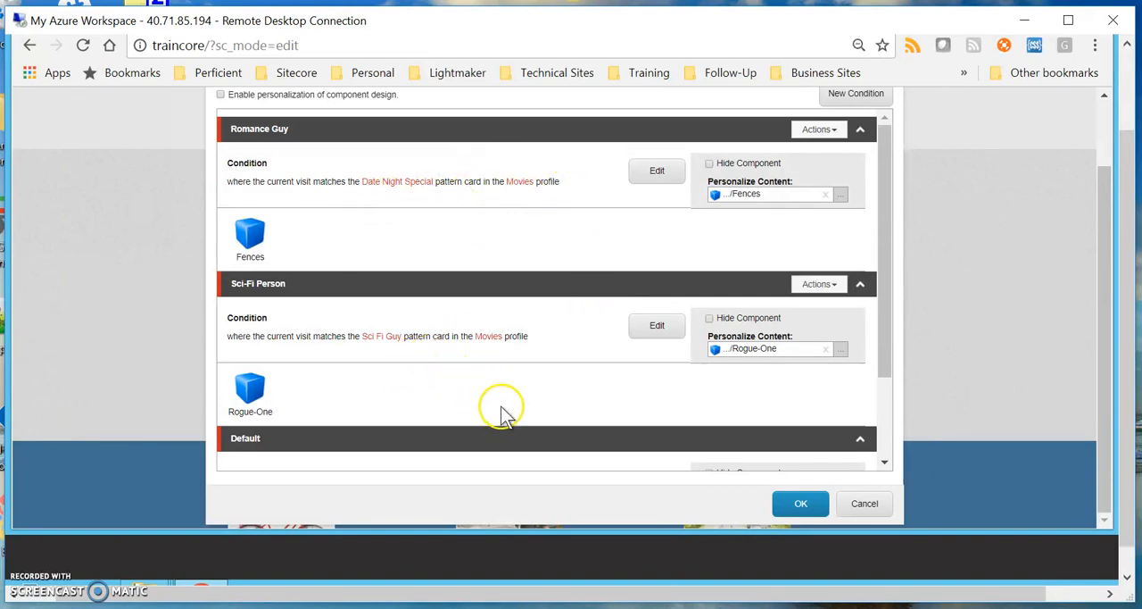
# Compare the content assigned to the Default fallback condition with that of the Romance Guy and Sci-Fi Person conditions.
pyautogui.scroll(-2, 603, 402)
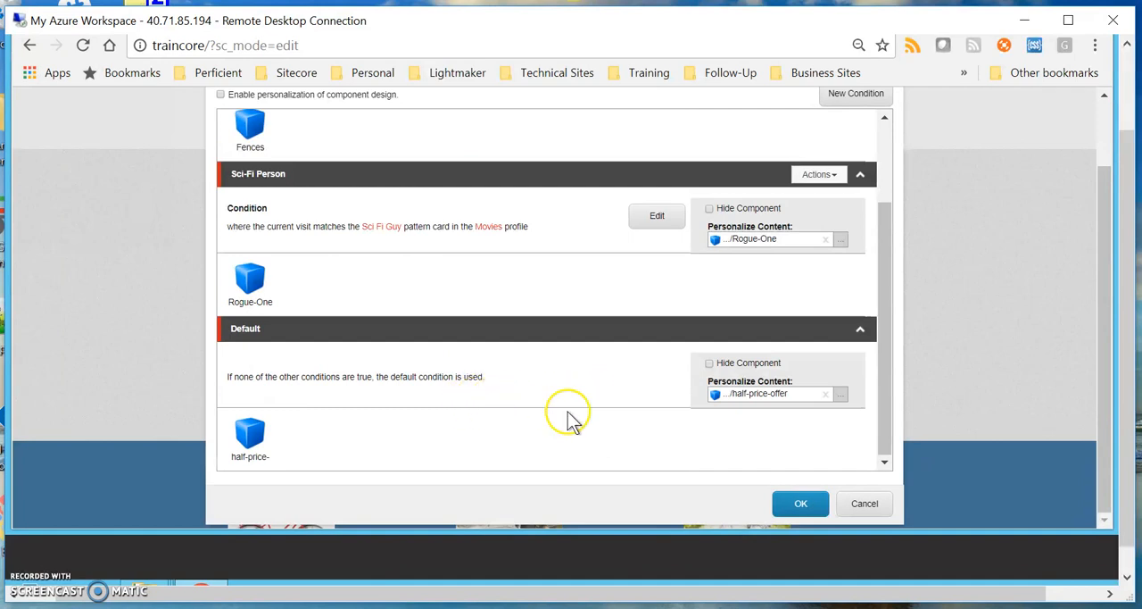
pyautogui.scroll(5, 633, 422)
pyautogui.scroll(-2, 632, 425)
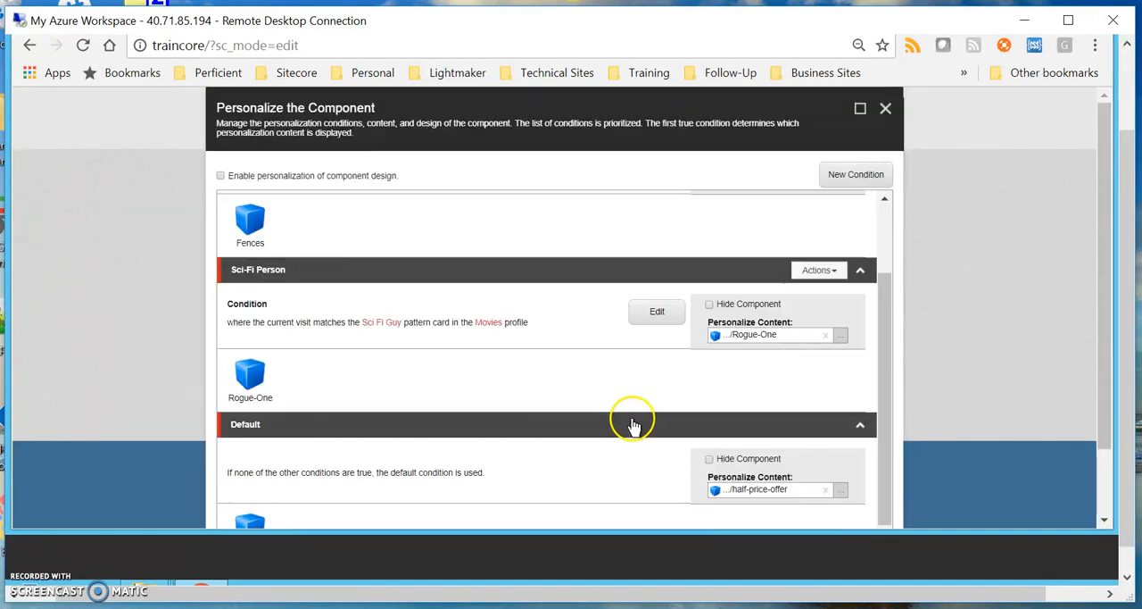
pyautogui.scroll(-3, 578, 399)
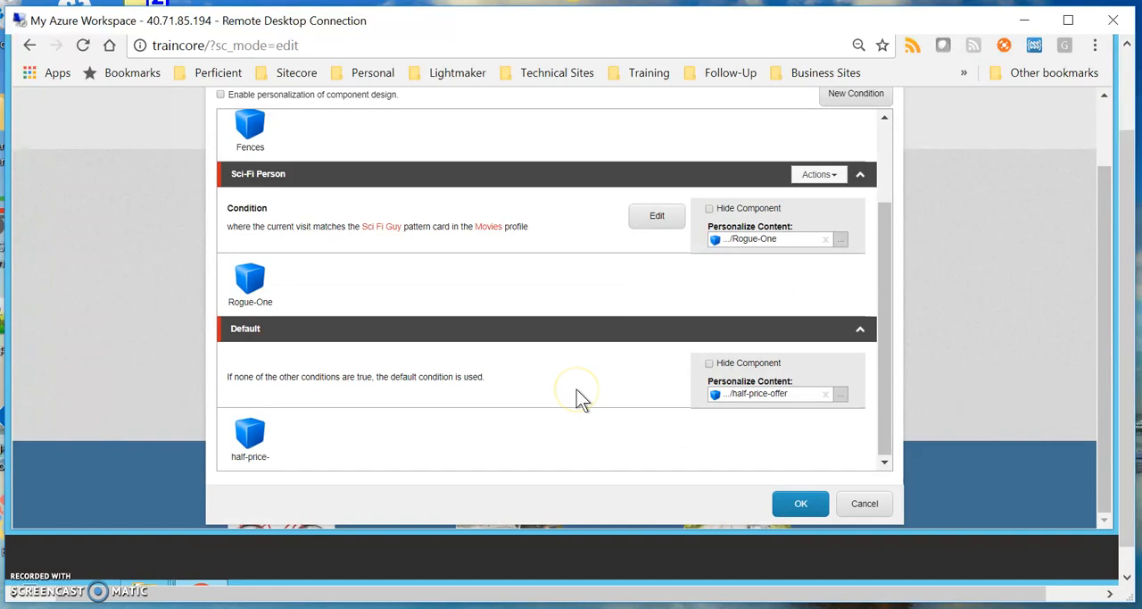
pyautogui.scroll(2, 577, 398)
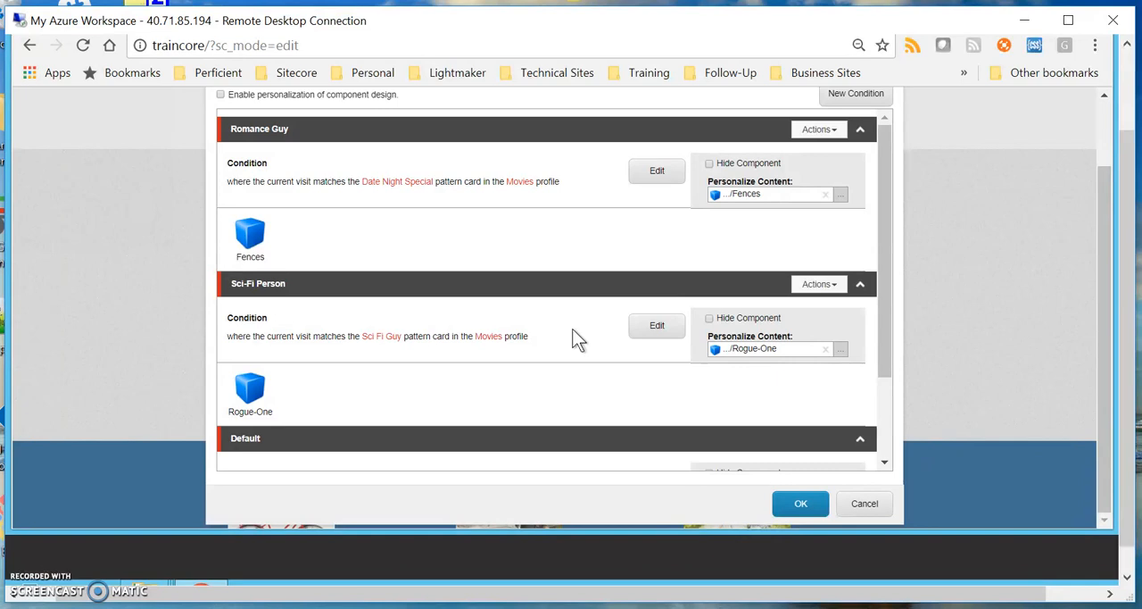
pyautogui.scroll(1, 588, 183)
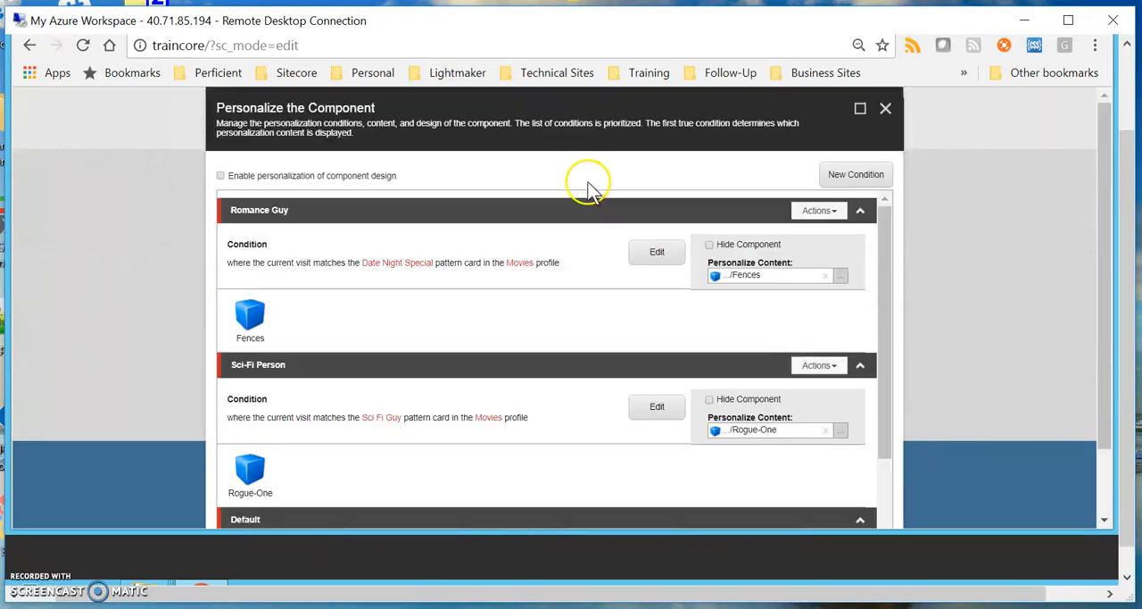
# Turn personalization of component design on and back off, and close the component's personalization settings without saving.
pyautogui.click(221, 176)
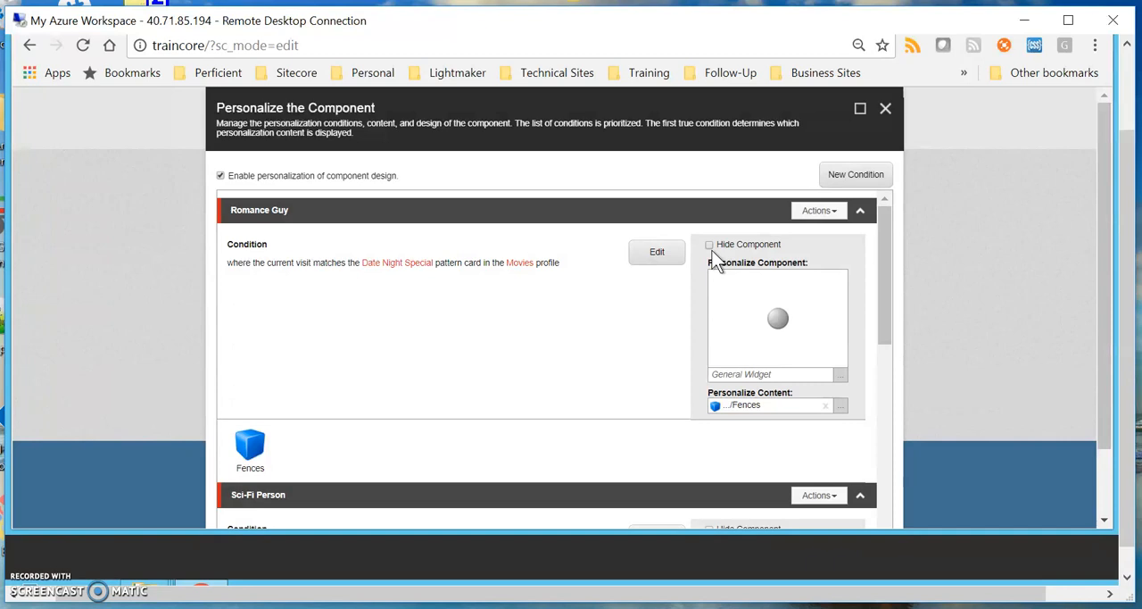
pyautogui.click(220, 176)
pyautogui.scroll(-1, 1020, 492)
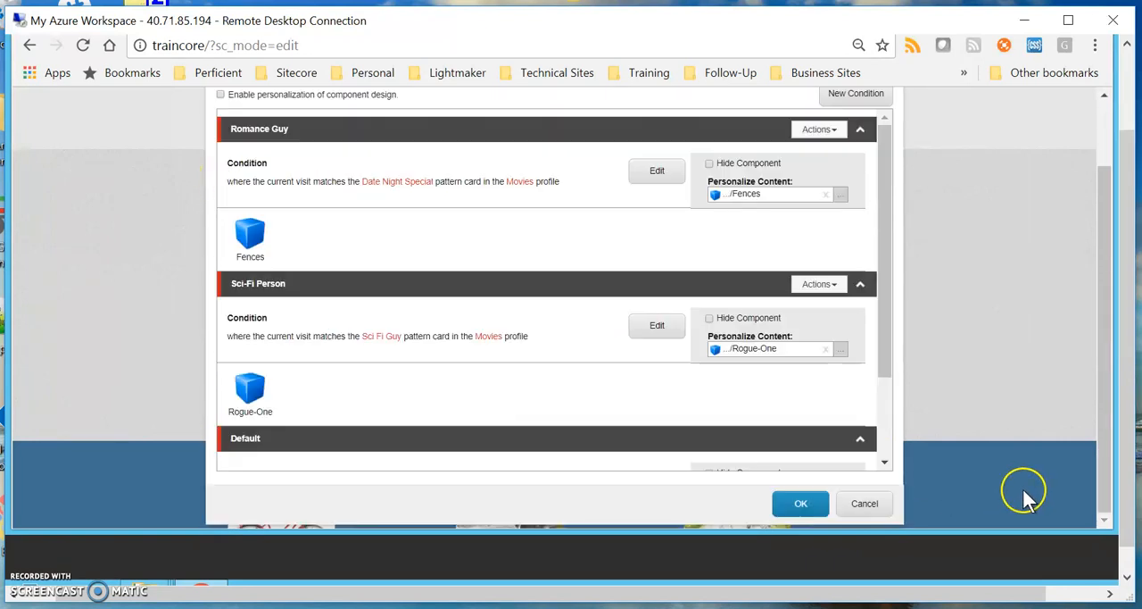
pyautogui.click(878, 506)
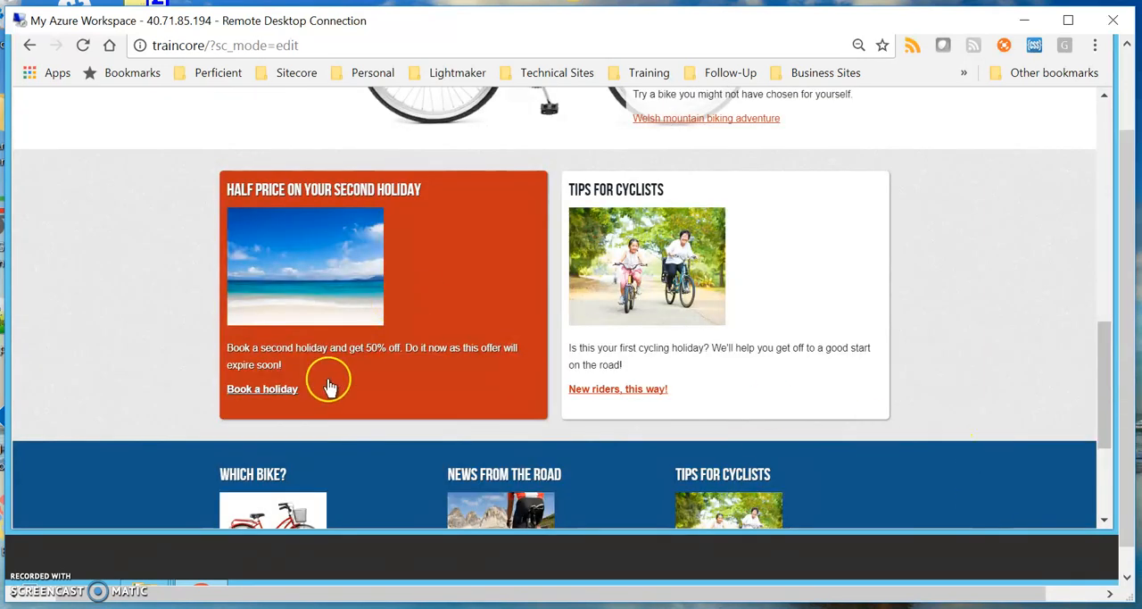
# Preview the "Half Price on Your Second Holiday" widget under the Sci-Fi Person condition.
pyautogui.click(331, 389)
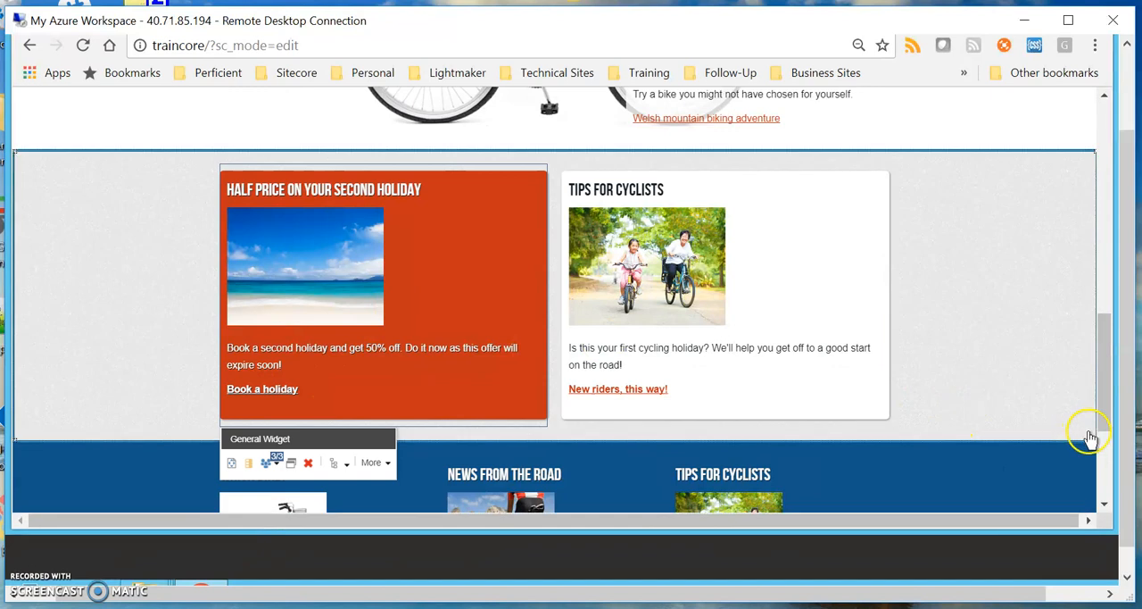
pyautogui.scroll(-3, 690, 485)
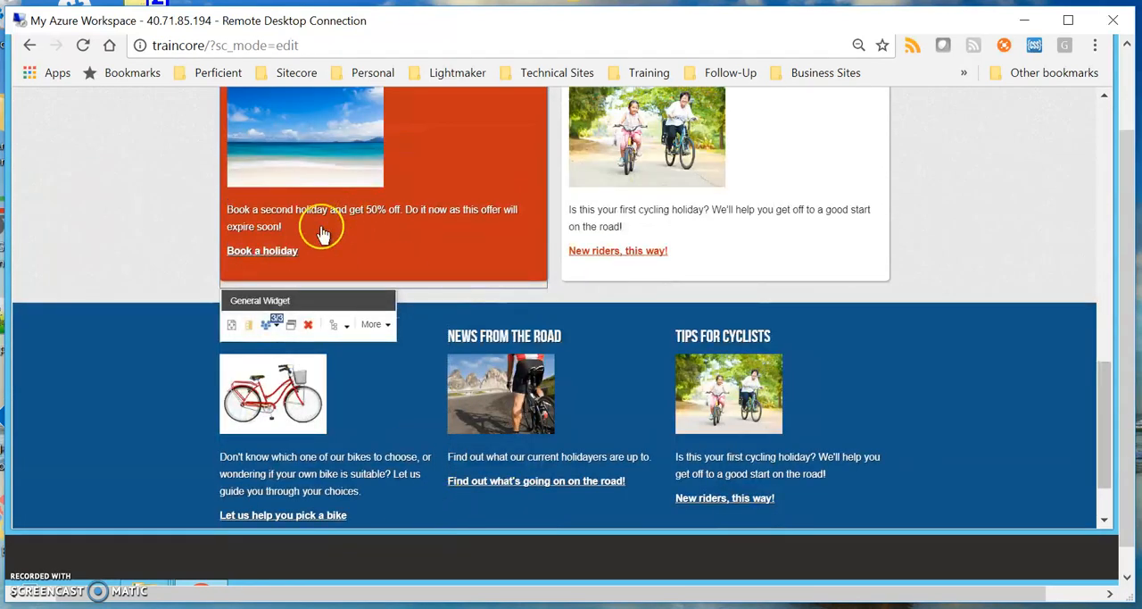
pyautogui.click(269, 325)
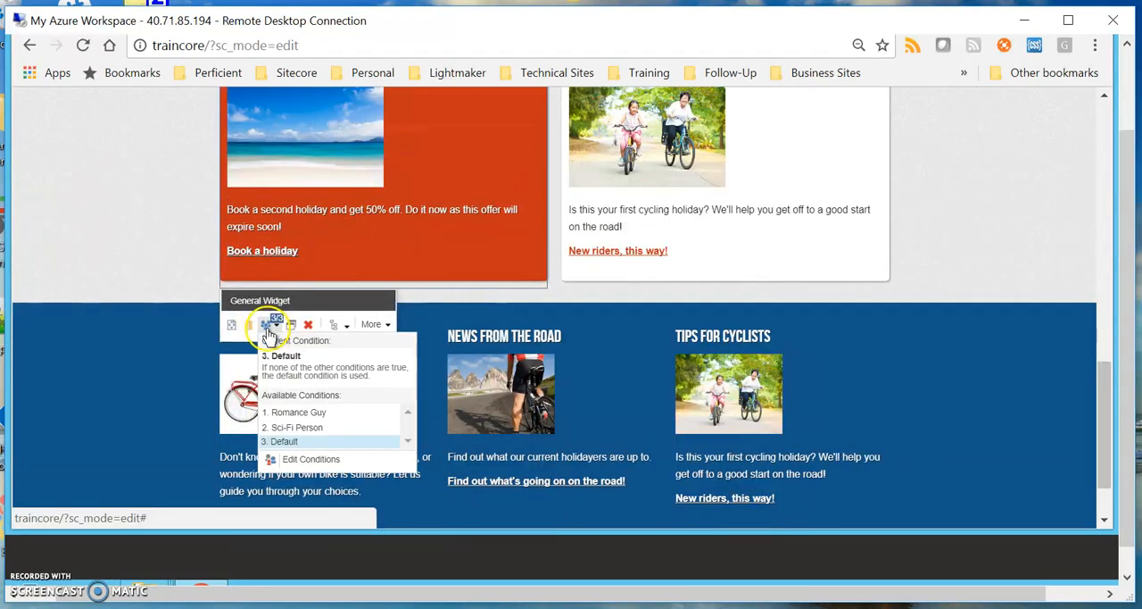
pyautogui.click(327, 431)
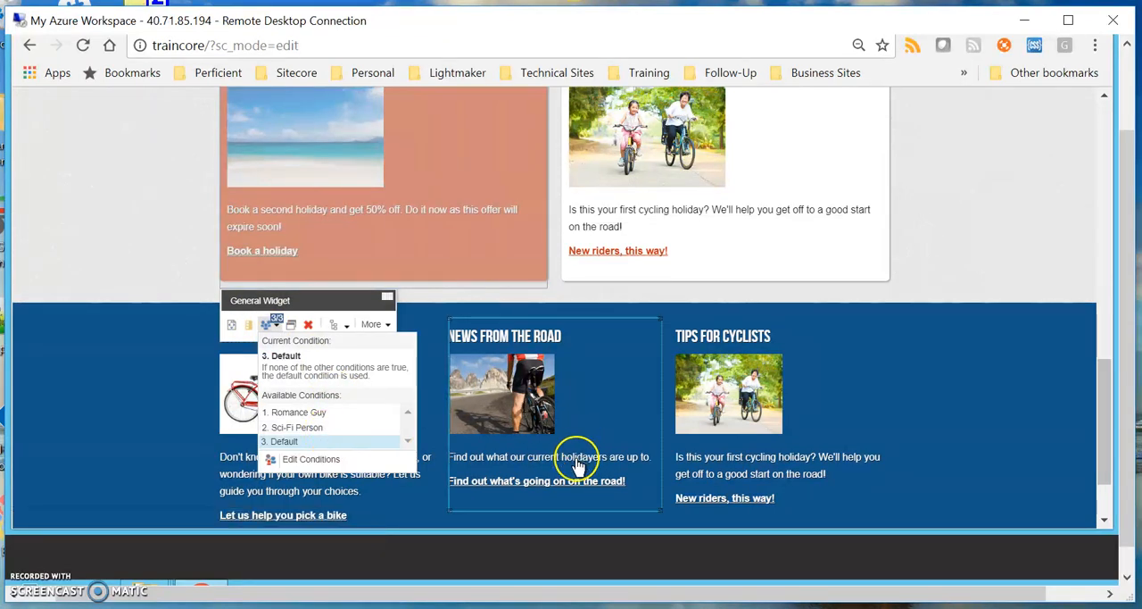
pyautogui.scroll(3, 465, 249)
pyautogui.scroll(-2, 444, 387)
pyautogui.scroll(-3, 443, 387)
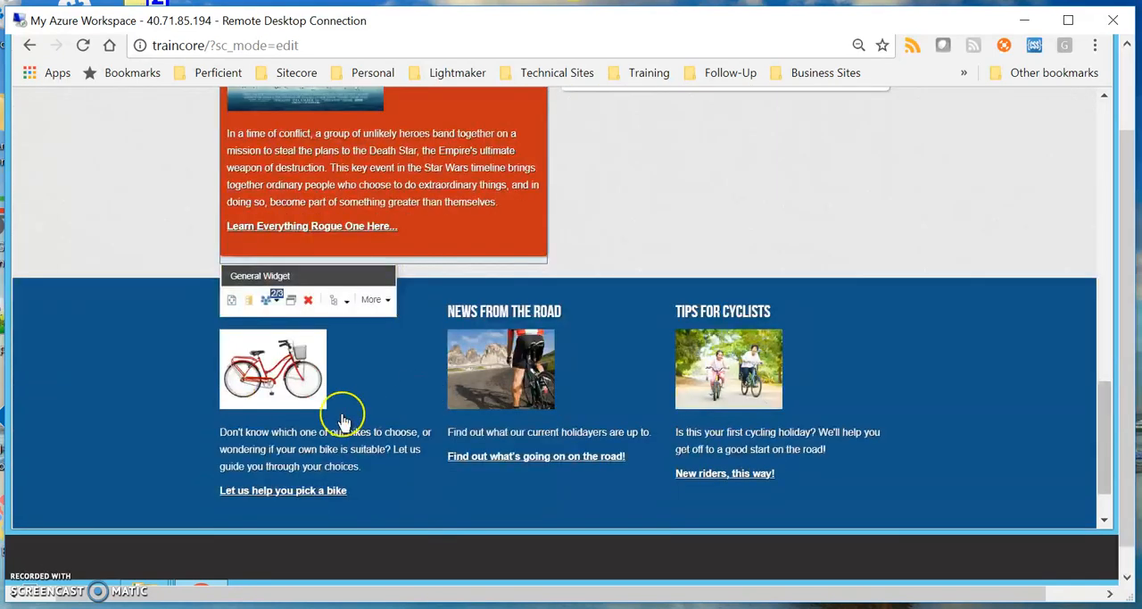
# Switch the widget's preview to the Romance Guy condition and look over its personalized content.
pyautogui.click(272, 304)
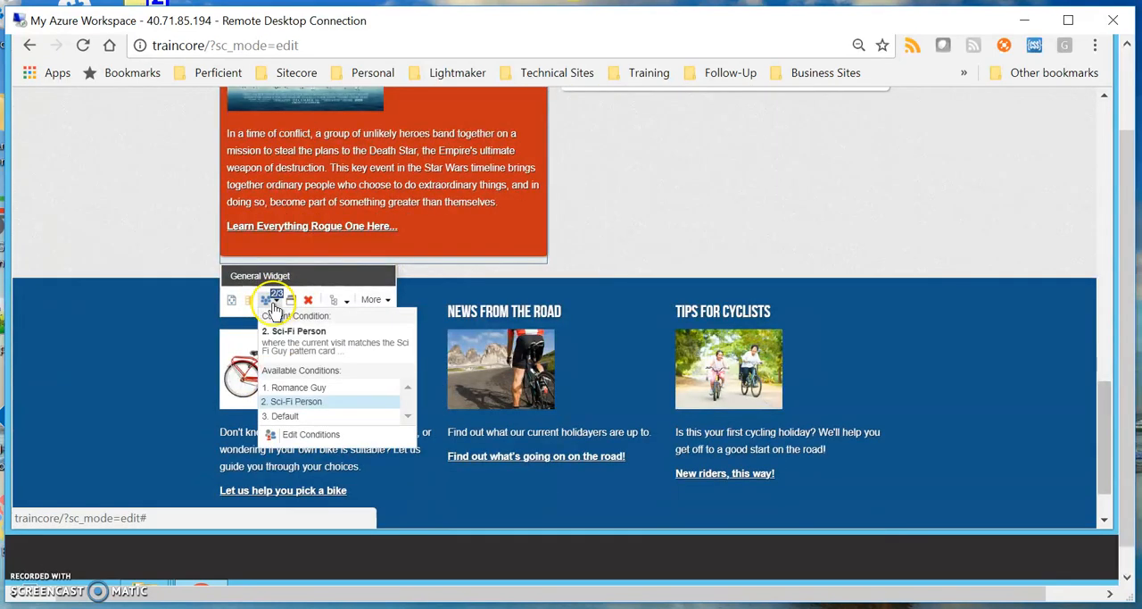
pyautogui.click(294, 389)
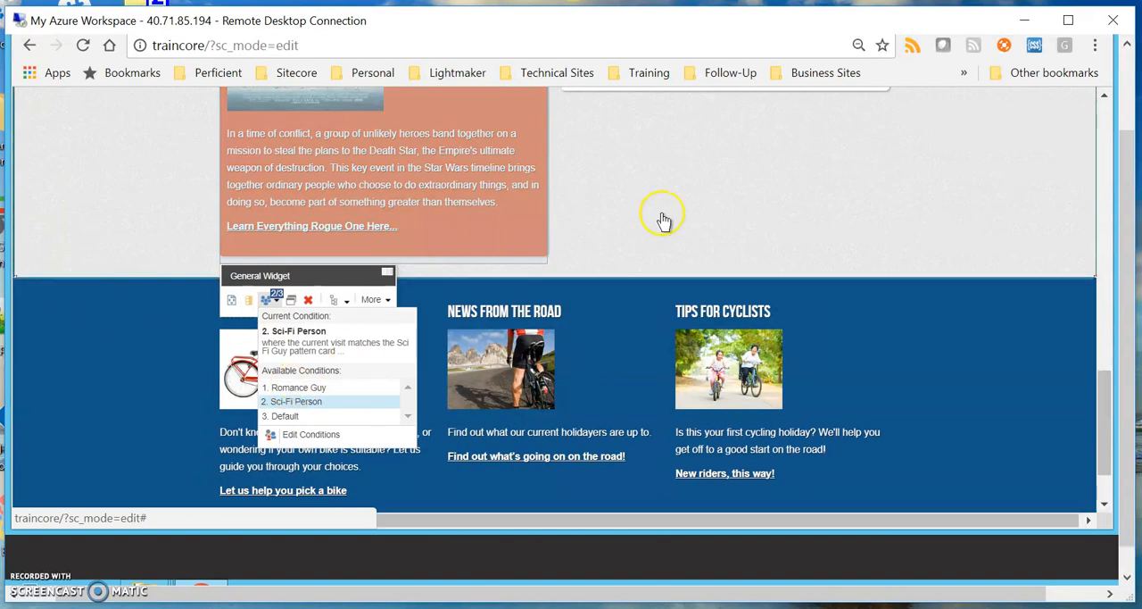
pyautogui.scroll(2, 635, 232)
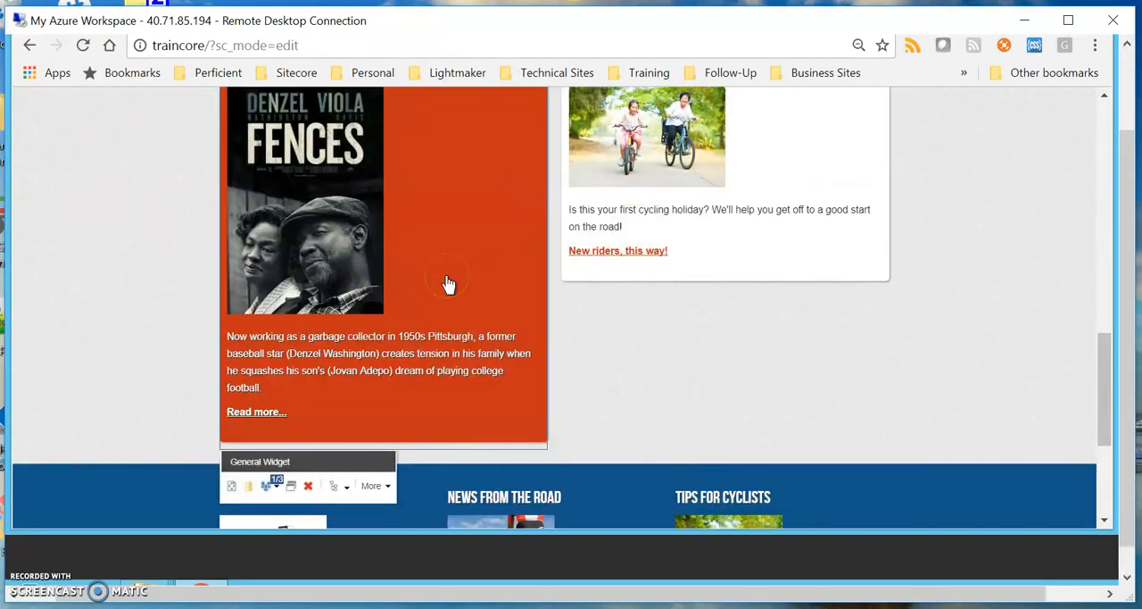
pyautogui.scroll(1, 475, 254)
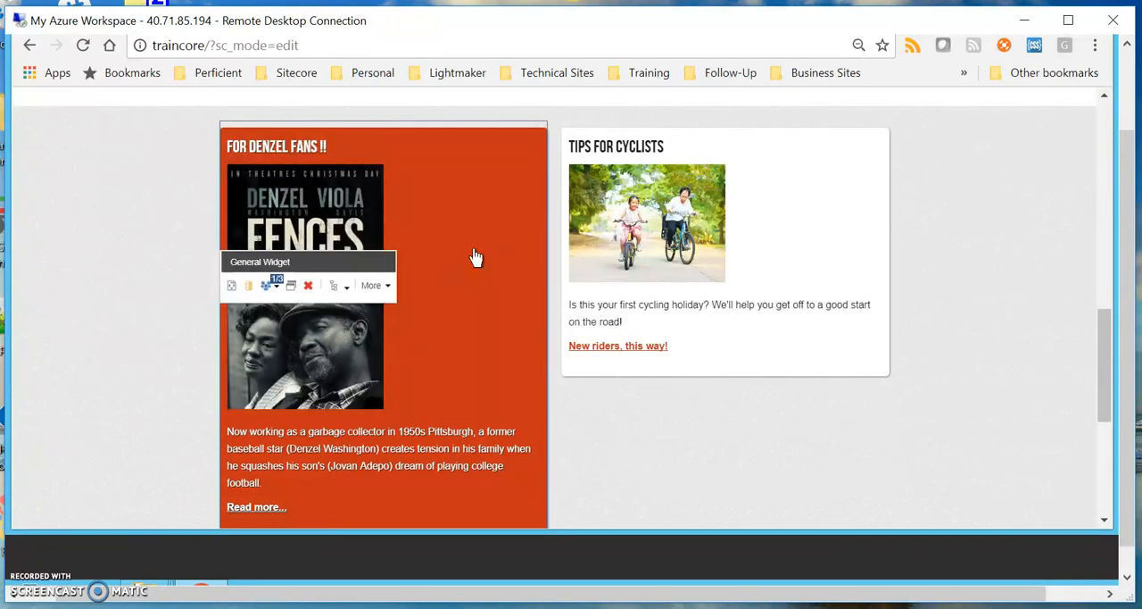
pyautogui.scroll(-1, 523, 306)
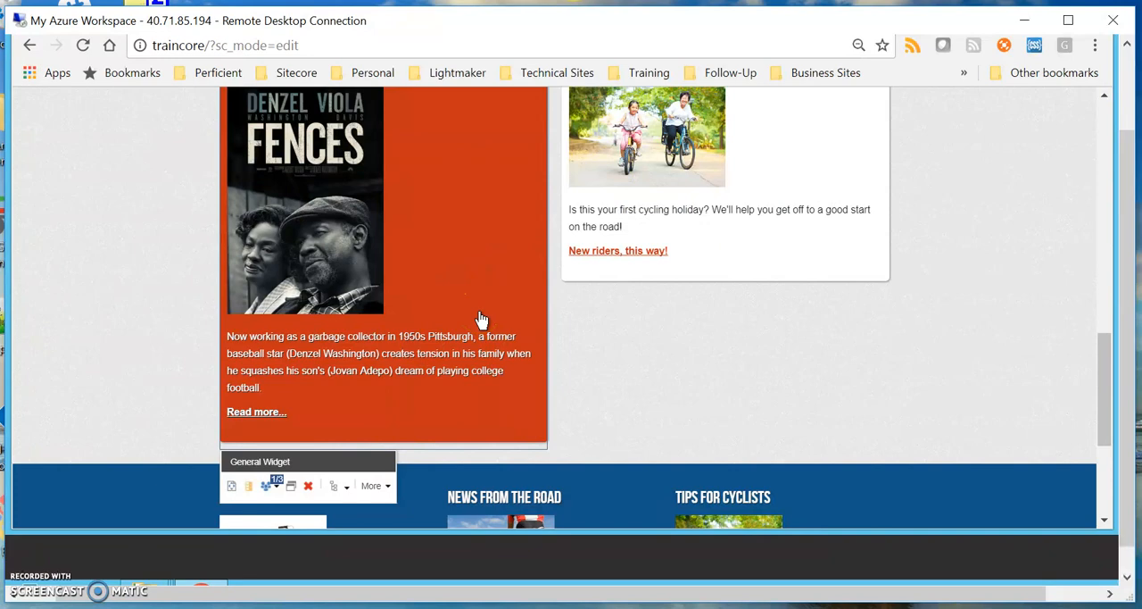
pyautogui.scroll(1, 481, 319)
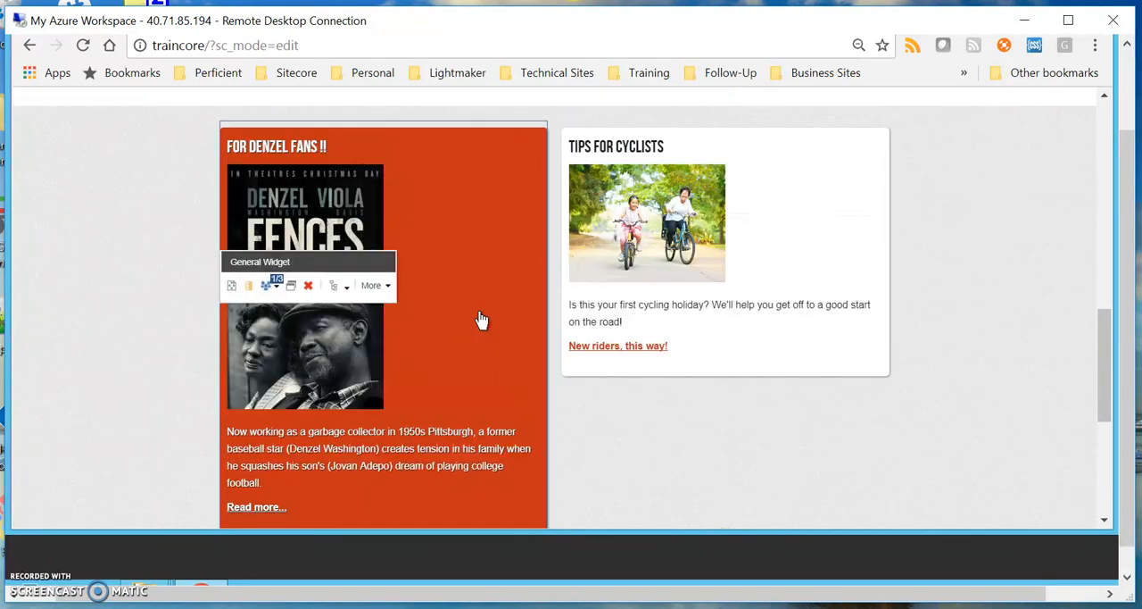
pyautogui.scroll(10, 481, 319)
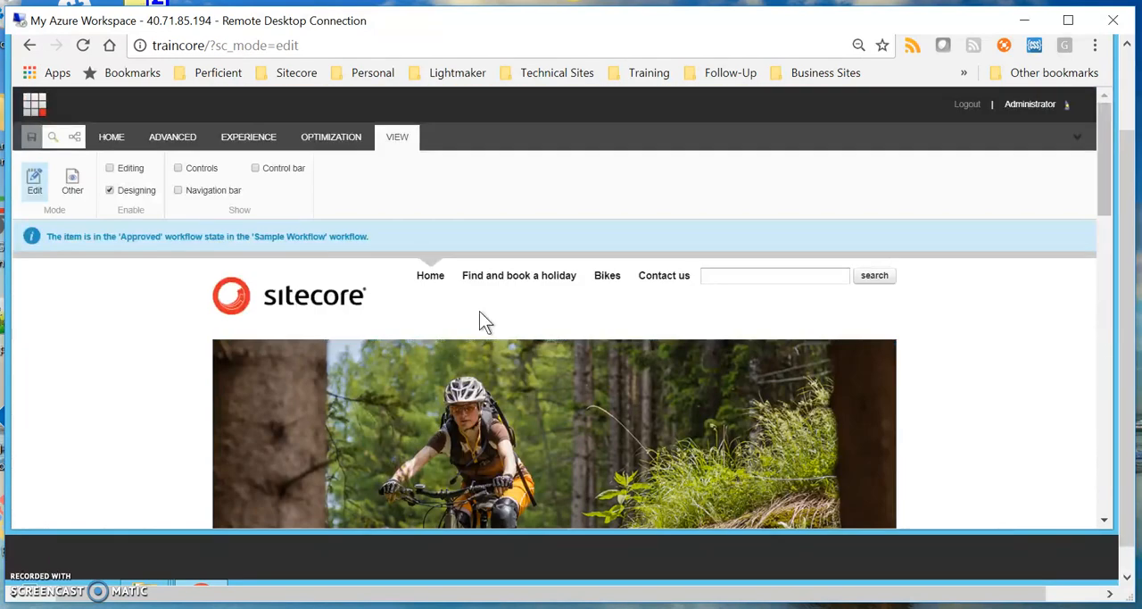
pyautogui.click(1010, 446)
pyautogui.scroll(-2, 1028, 447)
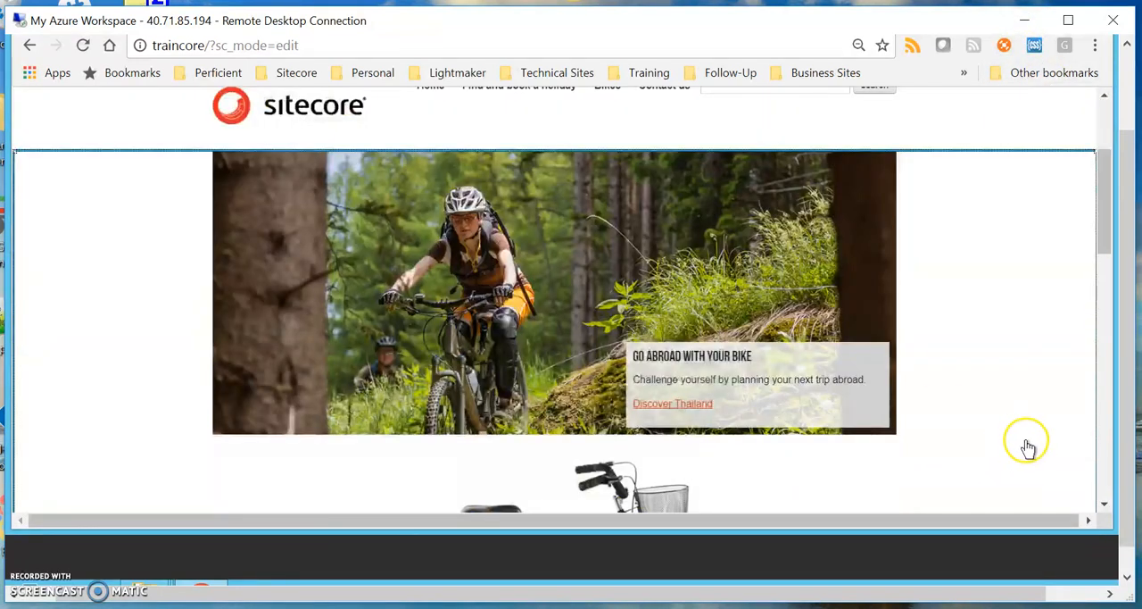
pyautogui.scroll(-4, 1028, 446)
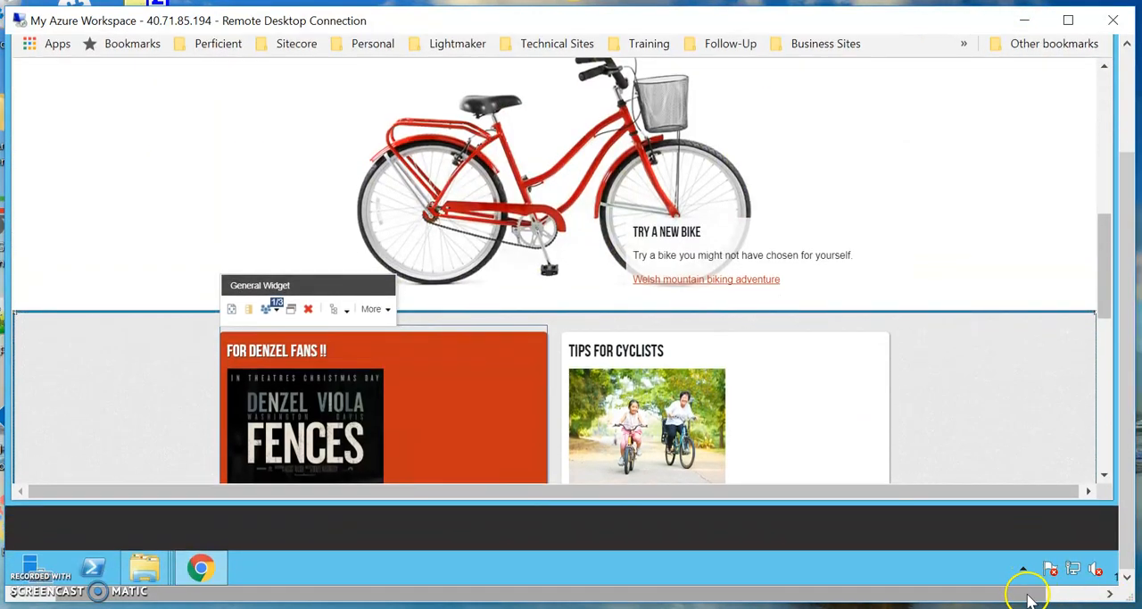
# Open a new incognito browser window for visiting the site as an anonymous visitor.
pyautogui.rightClick(200, 571)
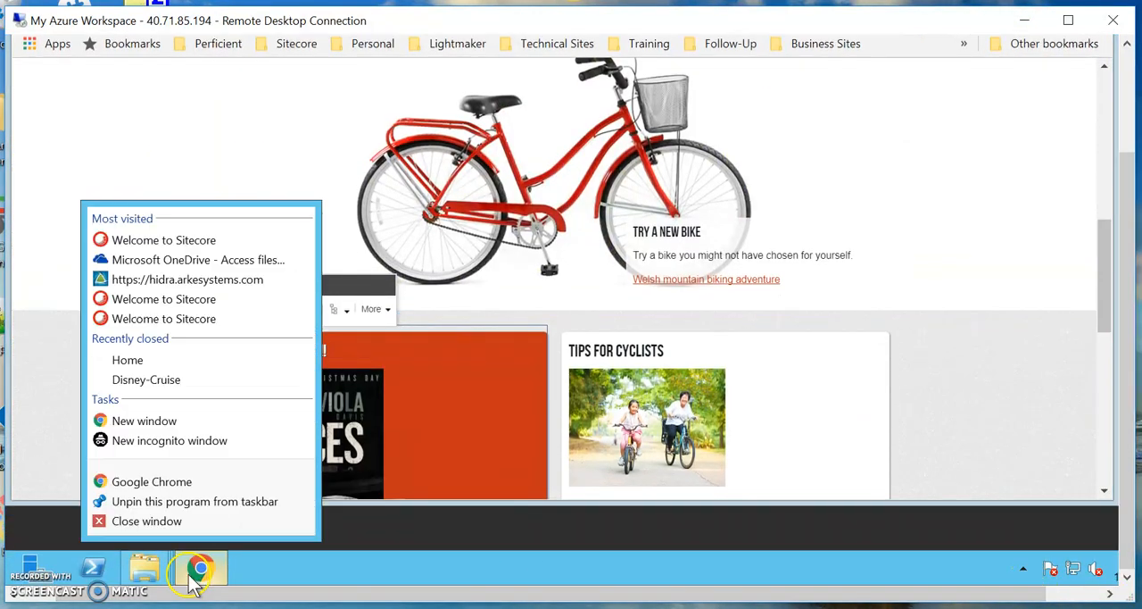
pyautogui.click(165, 440)
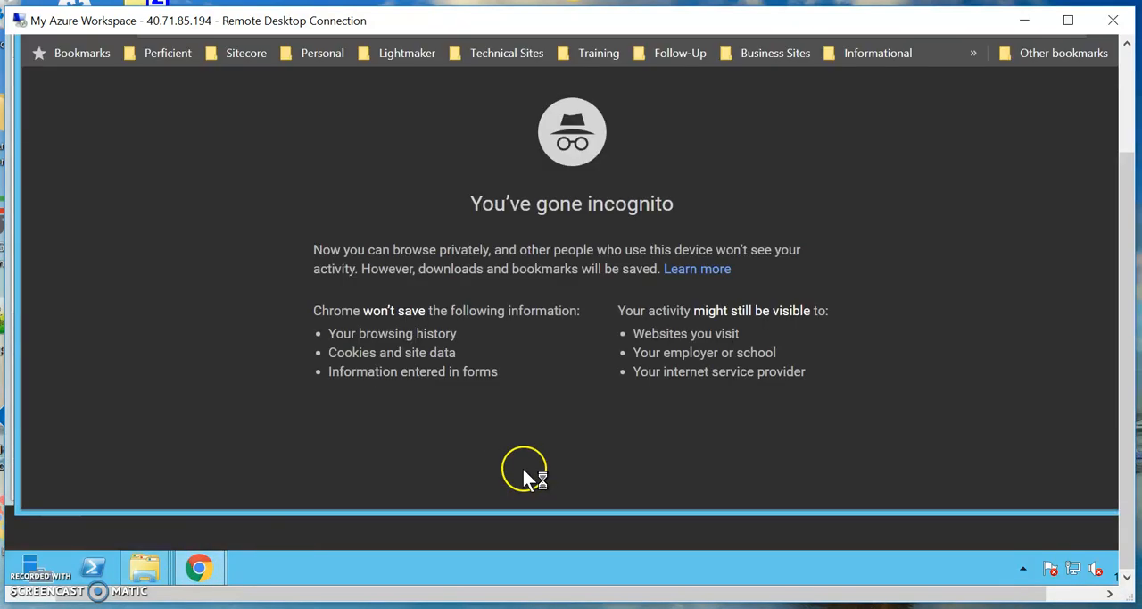
pyautogui.moveTo(1133, 326); pyautogui.dragTo(1132, 279)
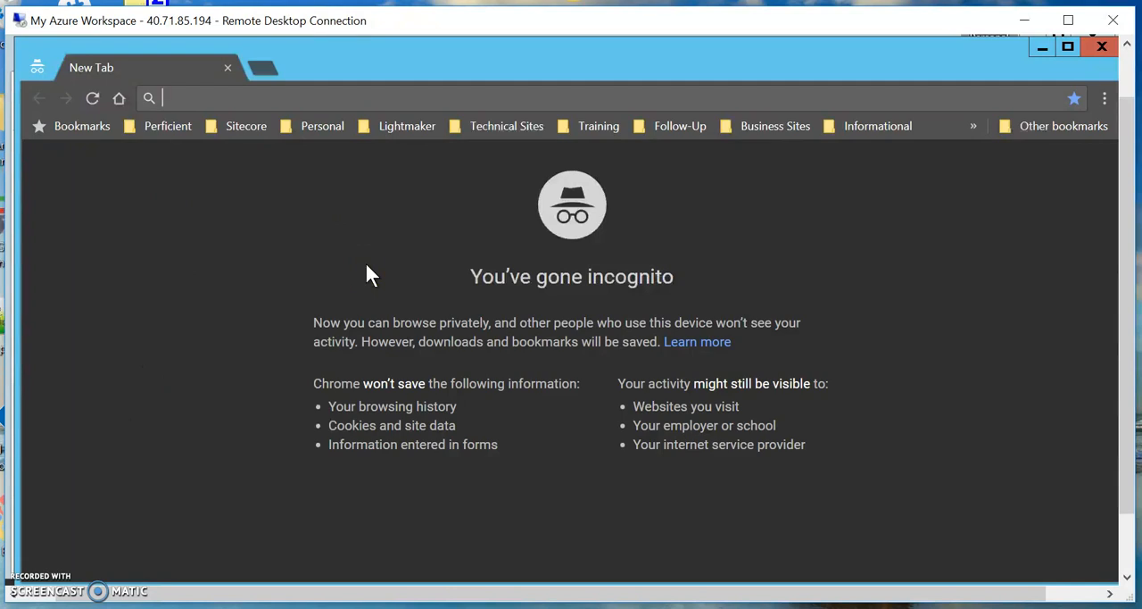
pyautogui.write('http:')
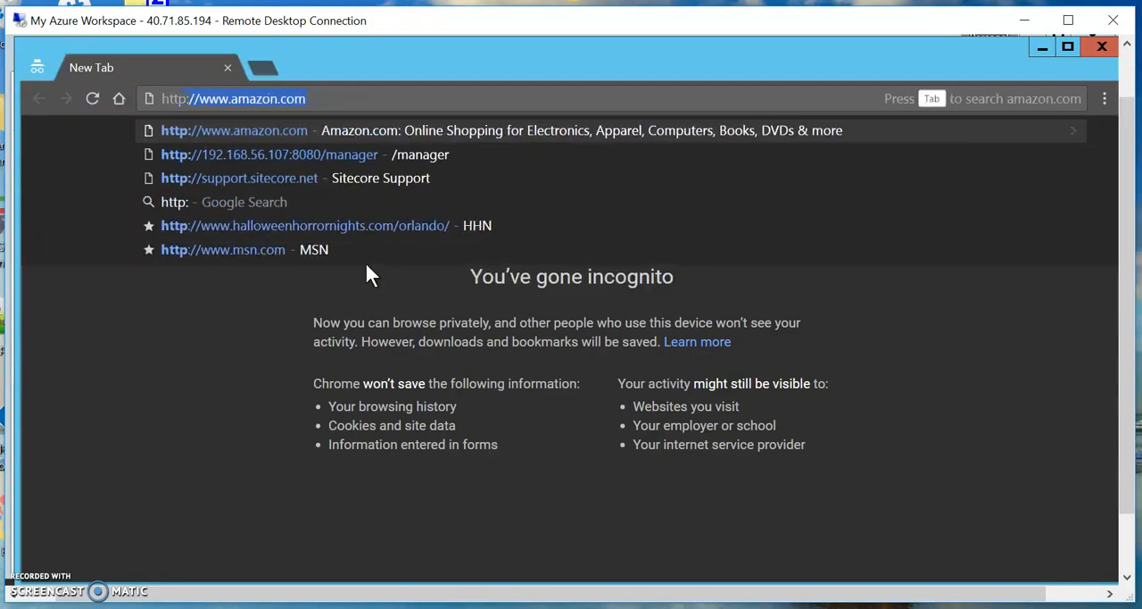
pyautogui.write('//traincore')
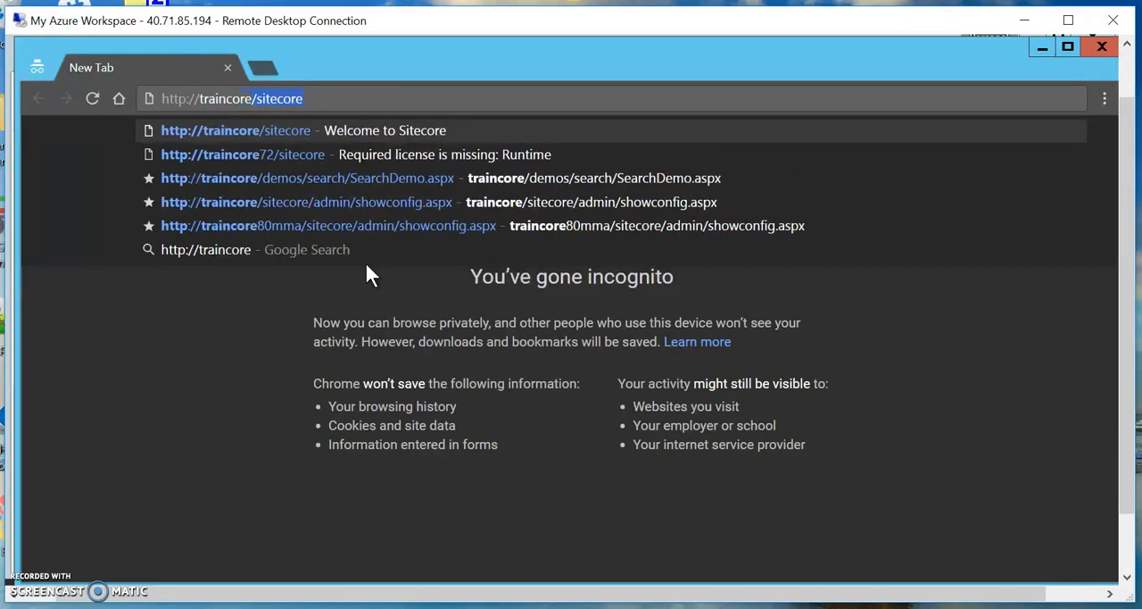
pyautogui.press('Right')
pyautogui.press('BackSpace')
pyautogui.press('BackSpace')
pyautogui.press('BackSpace')
pyautogui.press('BackSpace')
pyautogui.press('BackSpace')
pyautogui.press('BackSpace')
pyautogui.press('BackSpace')
pyautogui.press('BackSpace')
pyautogui.press('BackSpace')
pyautogui.press('Return')
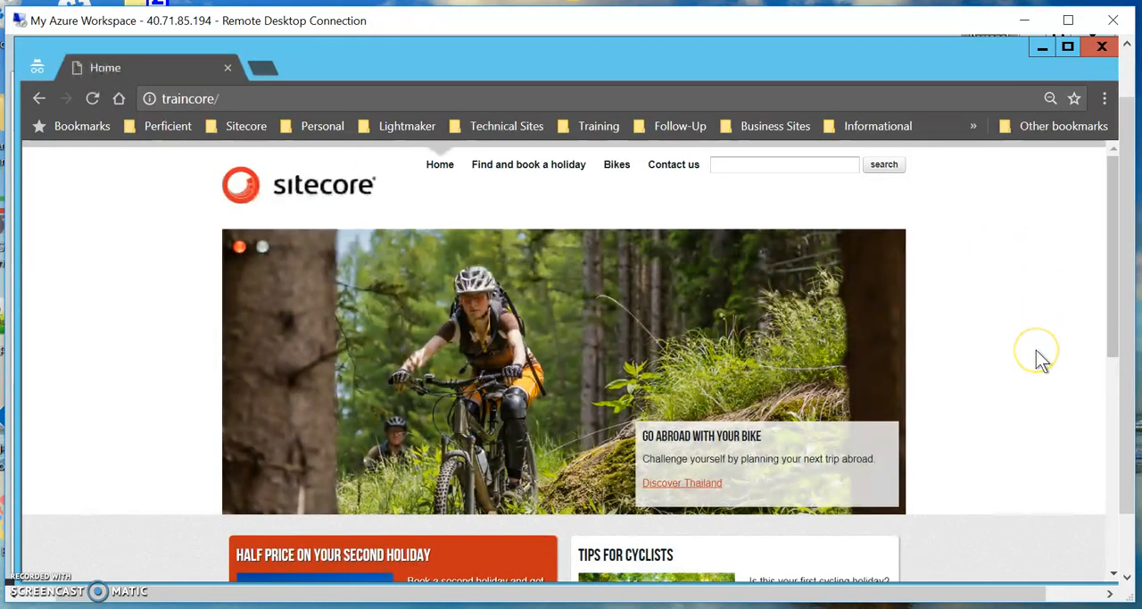
# Look over the home page's promotional widgets as shown to a new visitor.
pyautogui.scroll(-5, 1036, 352)
pyautogui.scroll(2, 1036, 353)
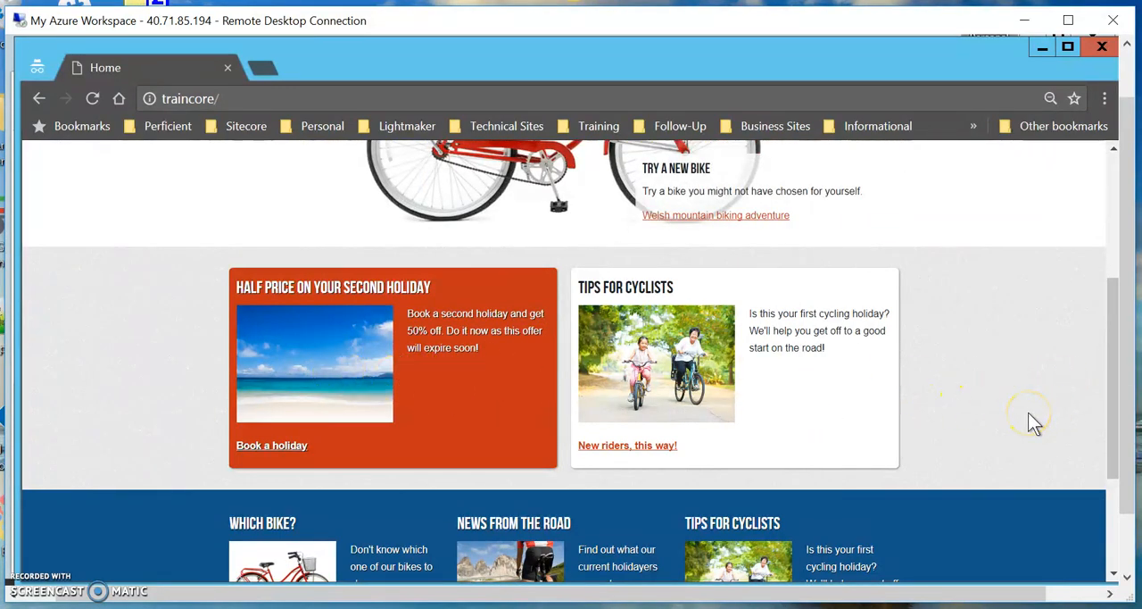
pyautogui.scroll(3, 1032, 422)
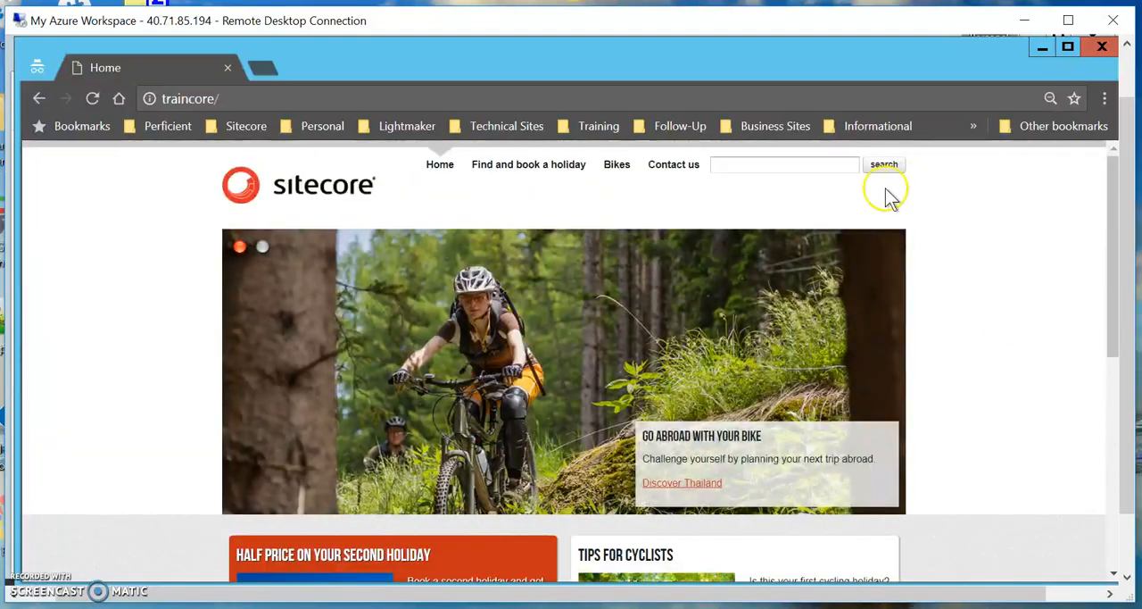
# Open the Battle of the Hills holiday from the Find and book a holiday page.
pyautogui.click(516, 166)
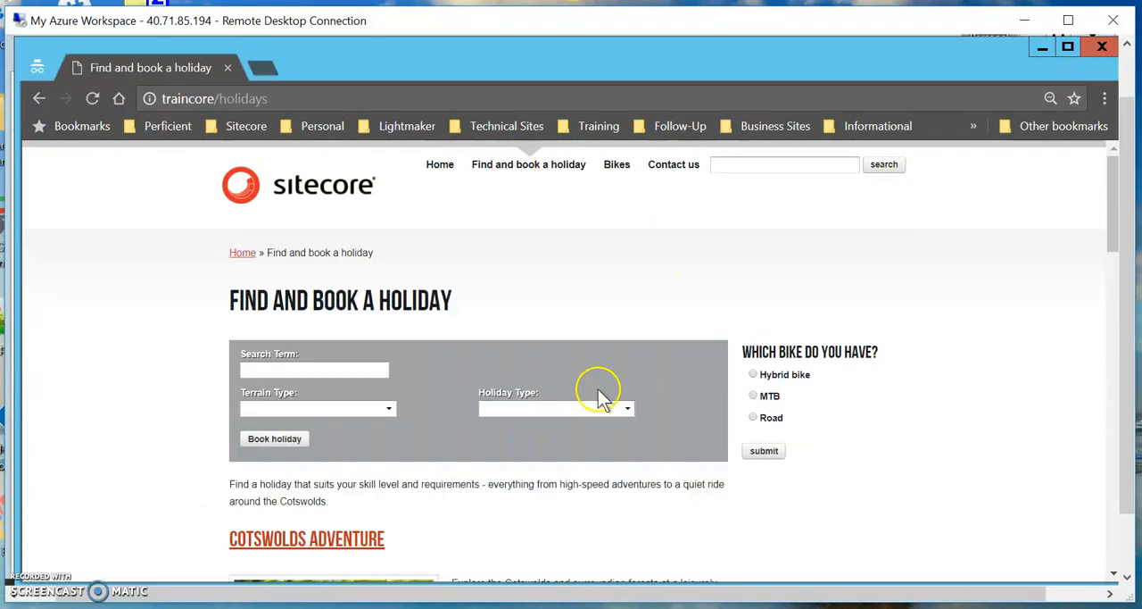
pyautogui.scroll(-3, 598, 402)
pyautogui.scroll(-1, 598, 402)
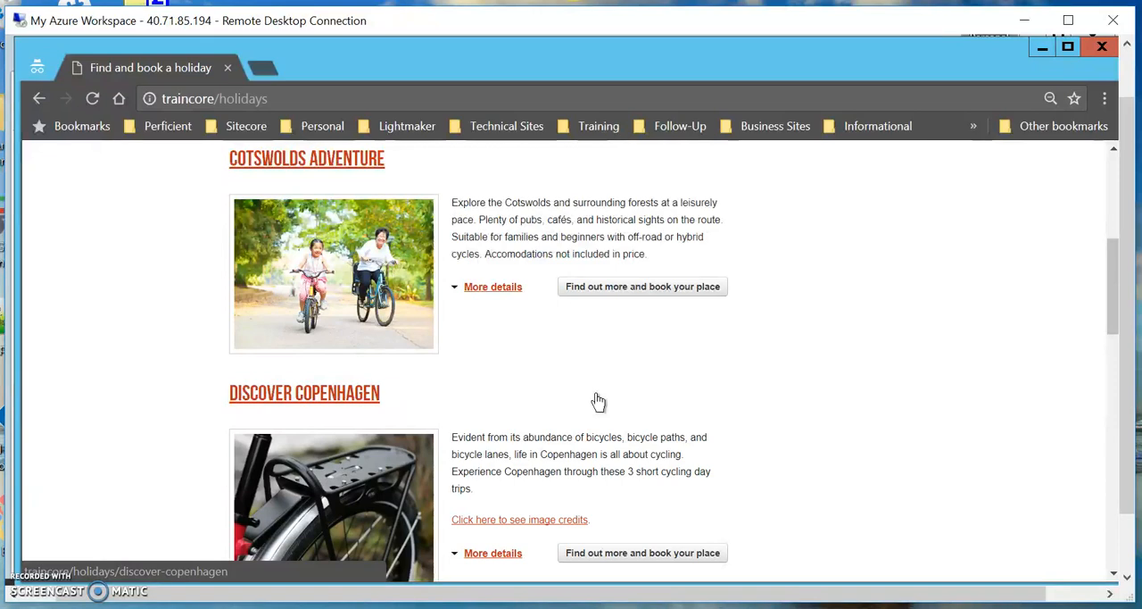
pyautogui.scroll(-5, 598, 401)
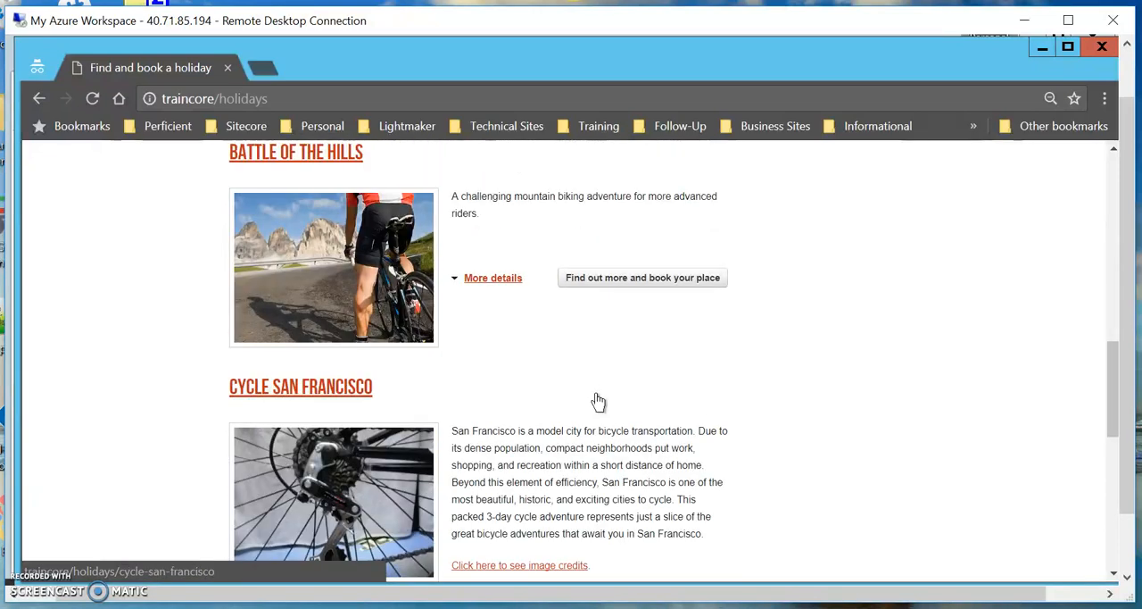
pyautogui.scroll(-1, 598, 402)
pyautogui.scroll(2, 595, 395)
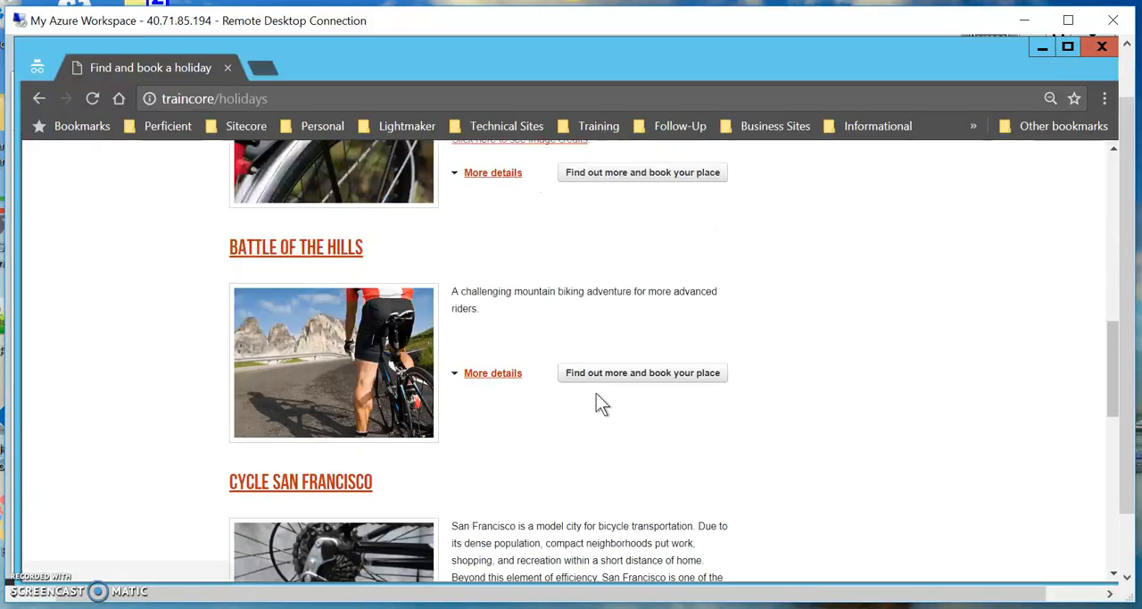
pyautogui.click(301, 250)
# Look over the Battle of the Hills page and reload it to register another visit.
pyautogui.scroll(-1, 979, 439)
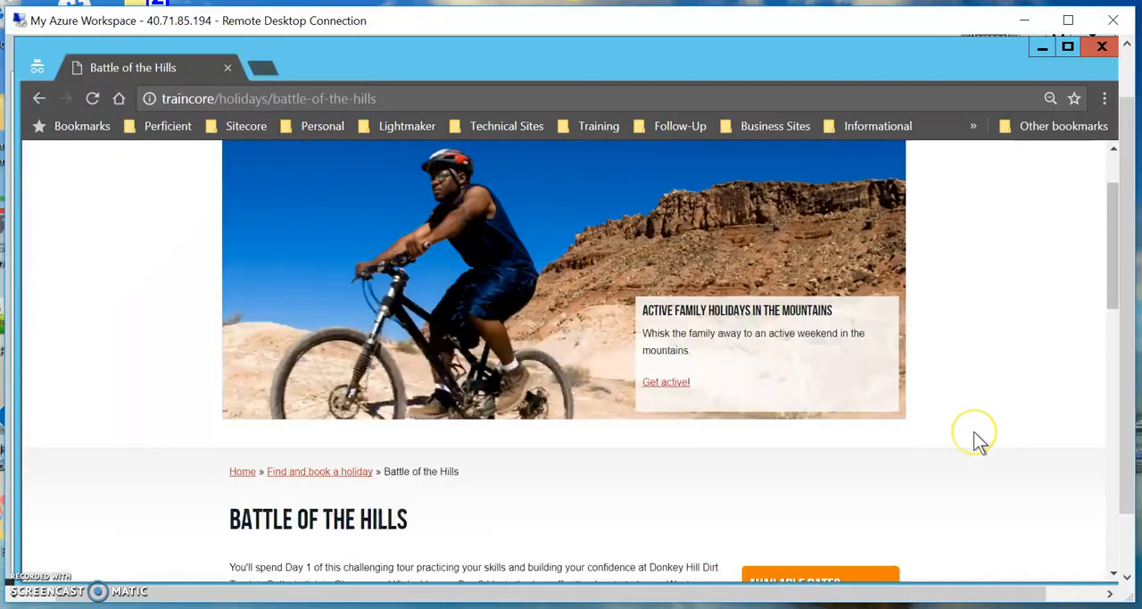
pyautogui.scroll(-3, 980, 439)
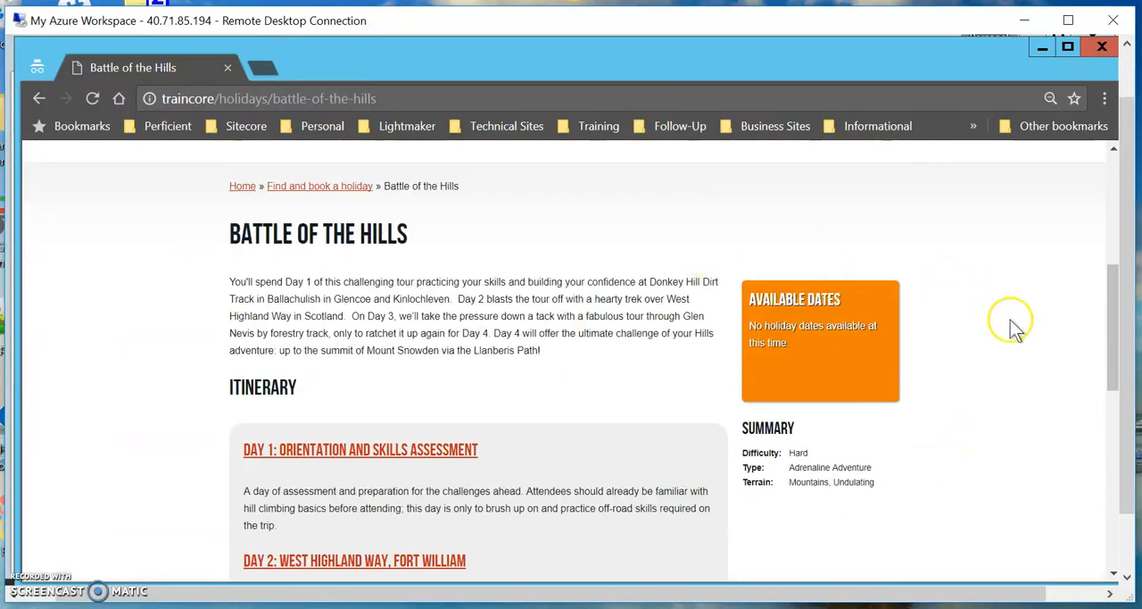
pyautogui.scroll(3, 1013, 329)
pyautogui.scroll(1, 1015, 334)
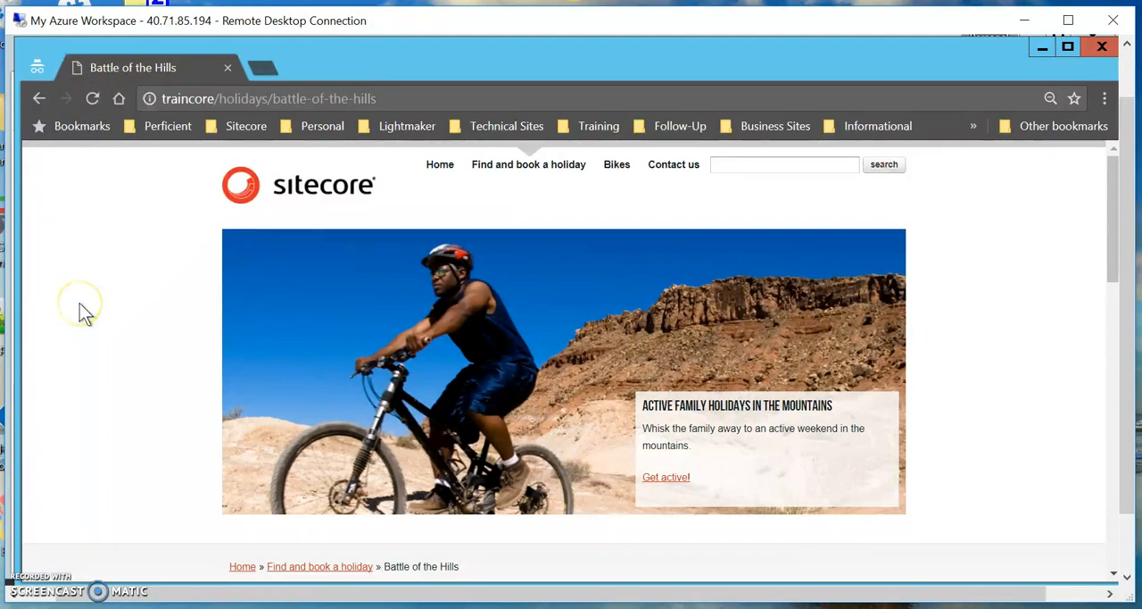
pyautogui.click(93, 100)
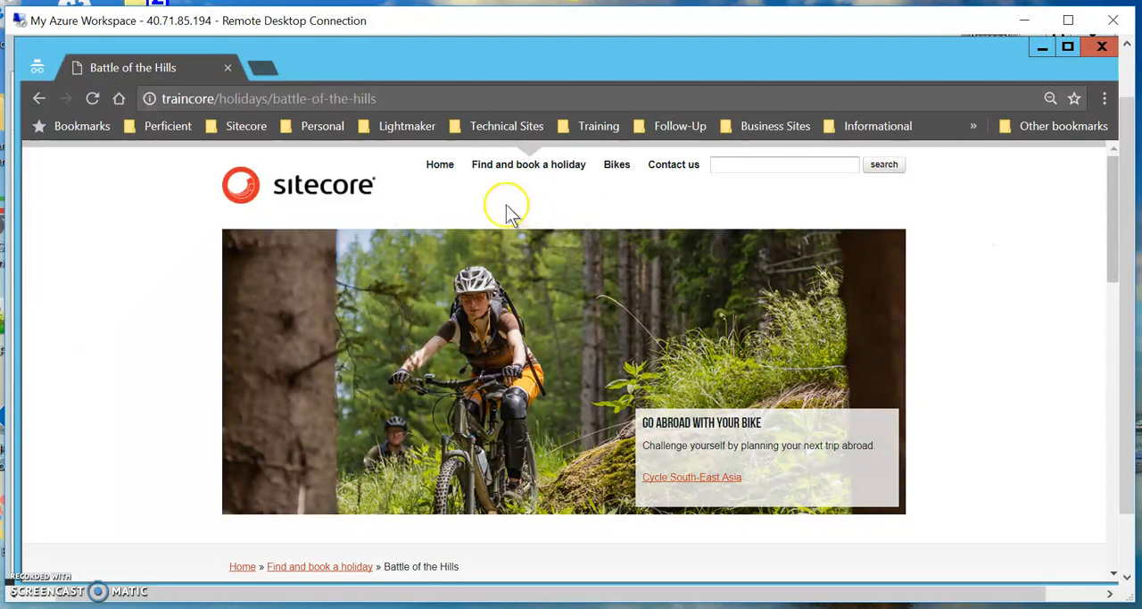
# Return to the site's Home page and examine which content the personalized widget shows.
pyautogui.click(441, 171)
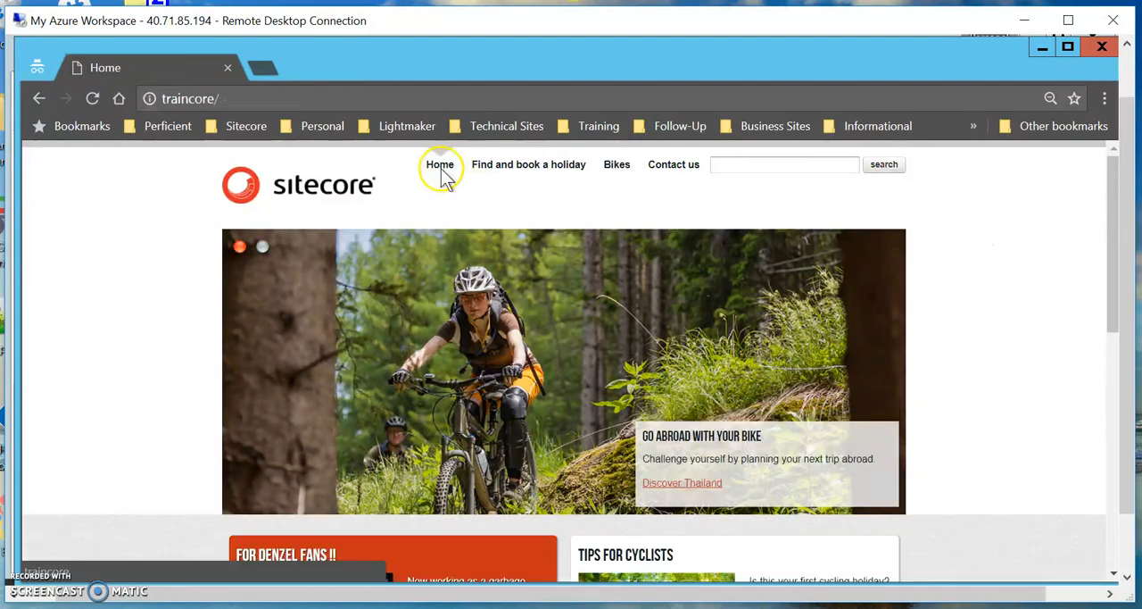
pyautogui.scroll(-3, 507, 464)
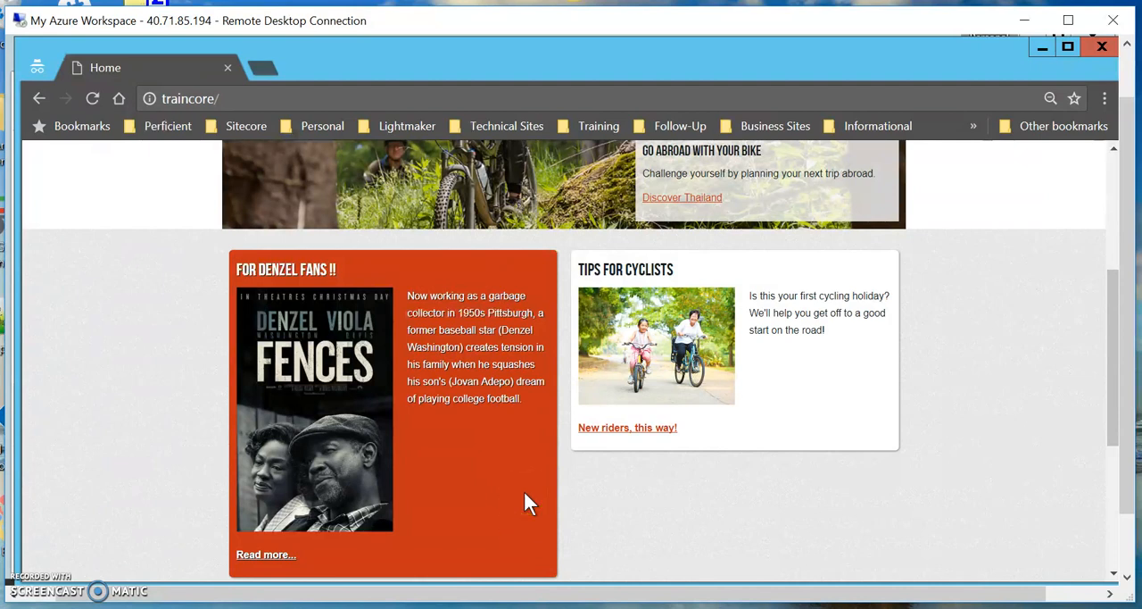
pyautogui.click(496, 538)
pyautogui.scroll(-1, 489, 496)
pyautogui.scroll(1, 454, 382)
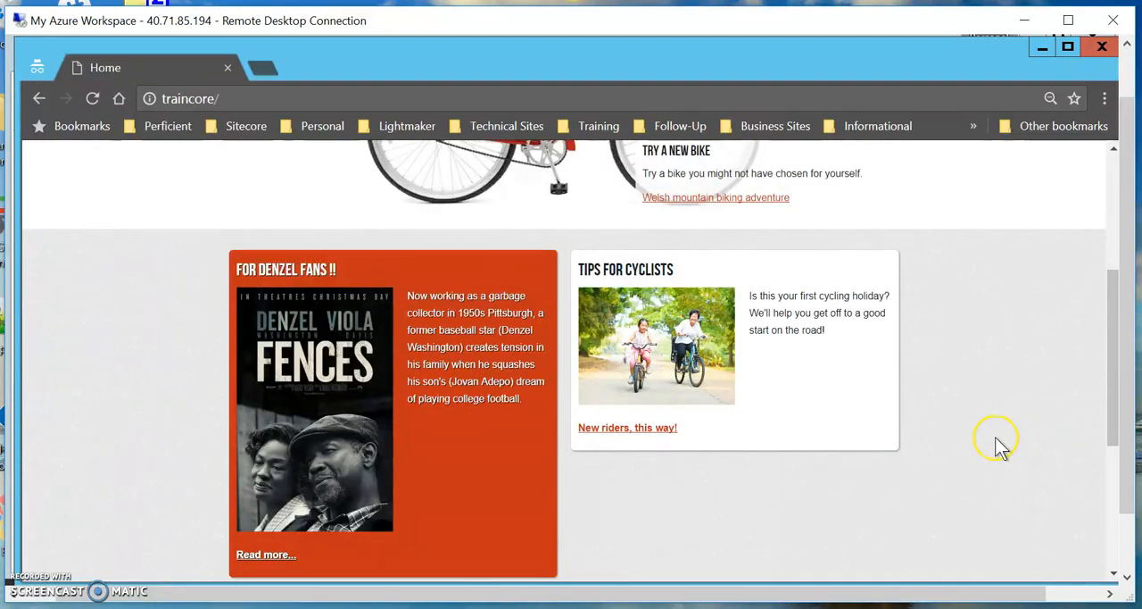
pyautogui.scroll(3, 998, 442)
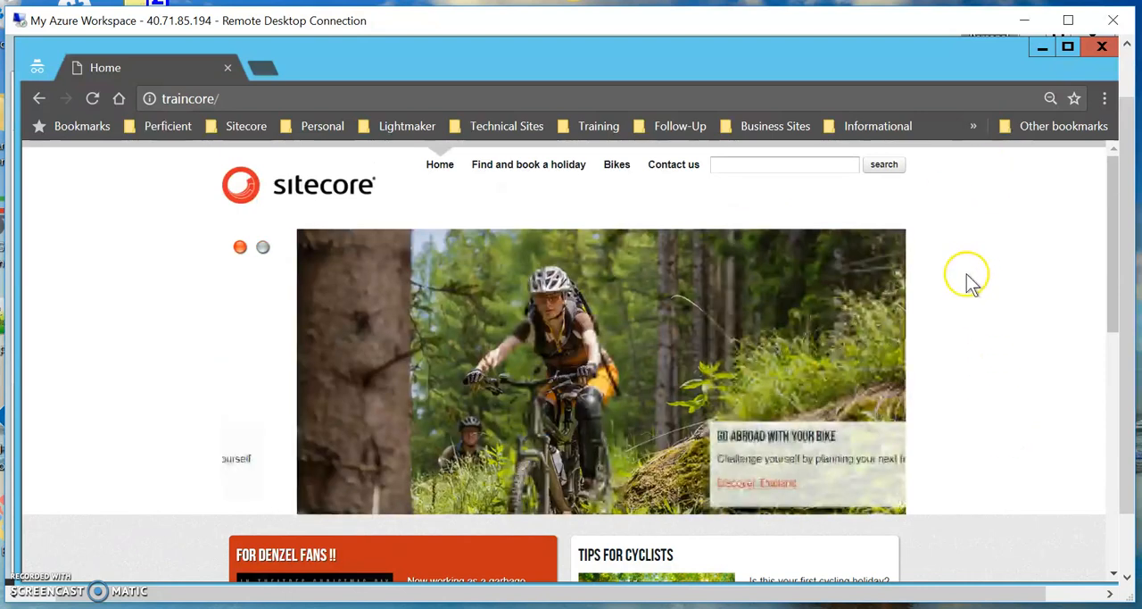
# Open the Cotswolds Adventure holiday from the Find and book a holiday page and reload it.
pyautogui.click(549, 174)
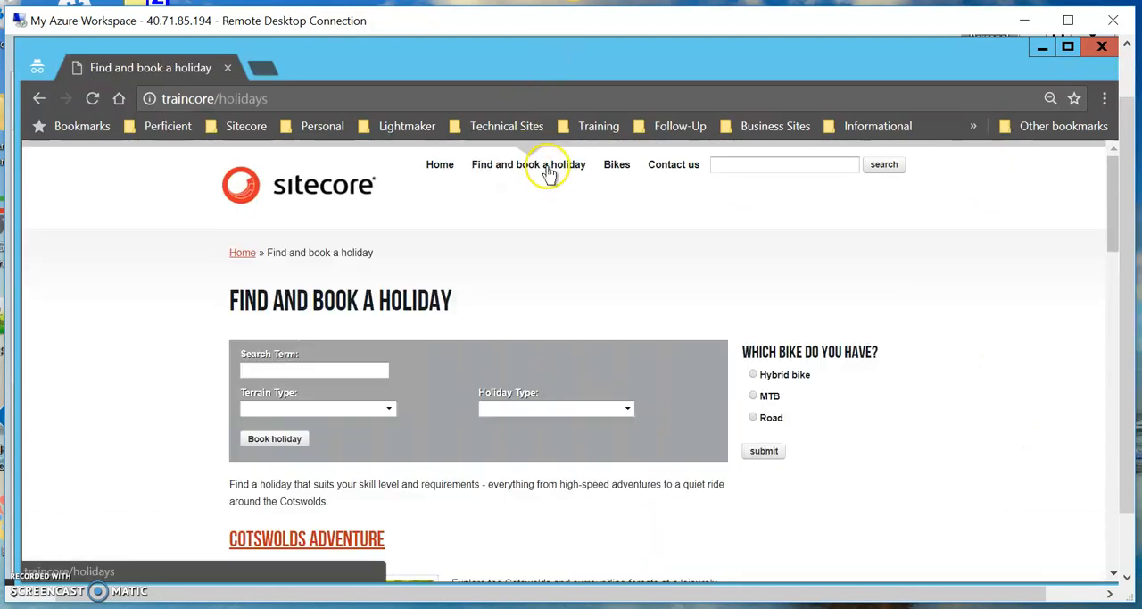
pyautogui.scroll(-4, 497, 491)
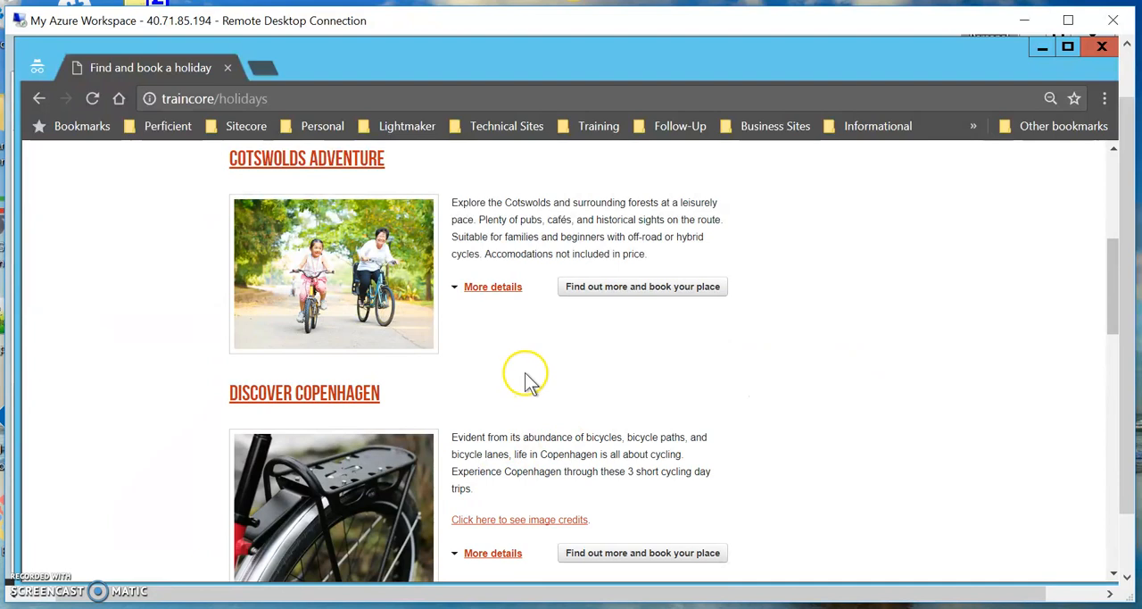
pyautogui.scroll(1, 525, 373)
pyautogui.scroll(-1, 527, 379)
pyautogui.scroll(1, 527, 379)
pyautogui.click(348, 264)
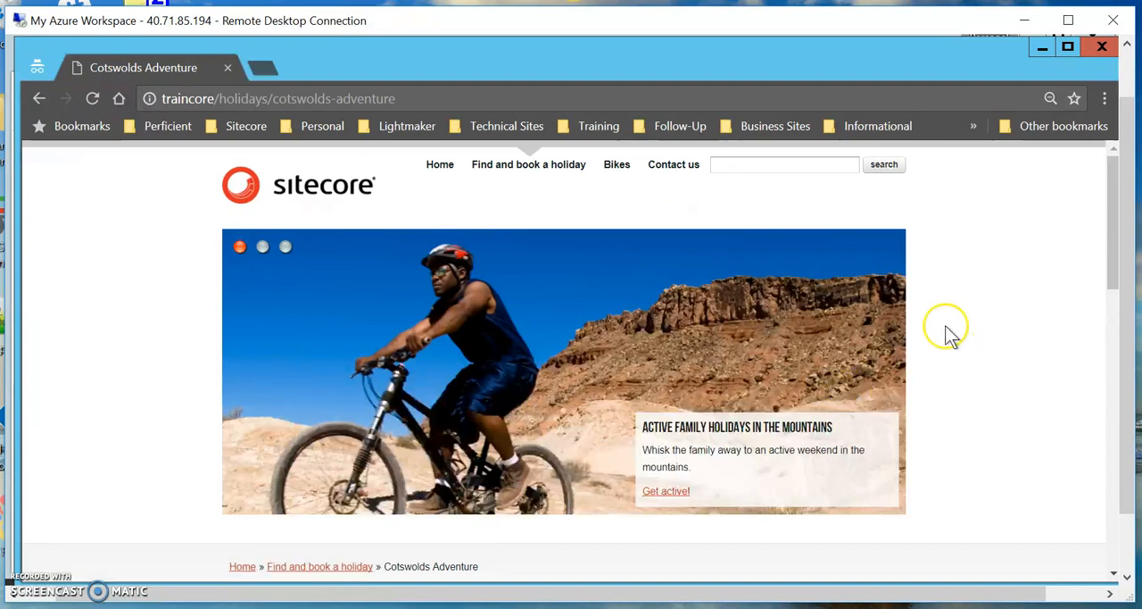
pyautogui.click(91, 100)
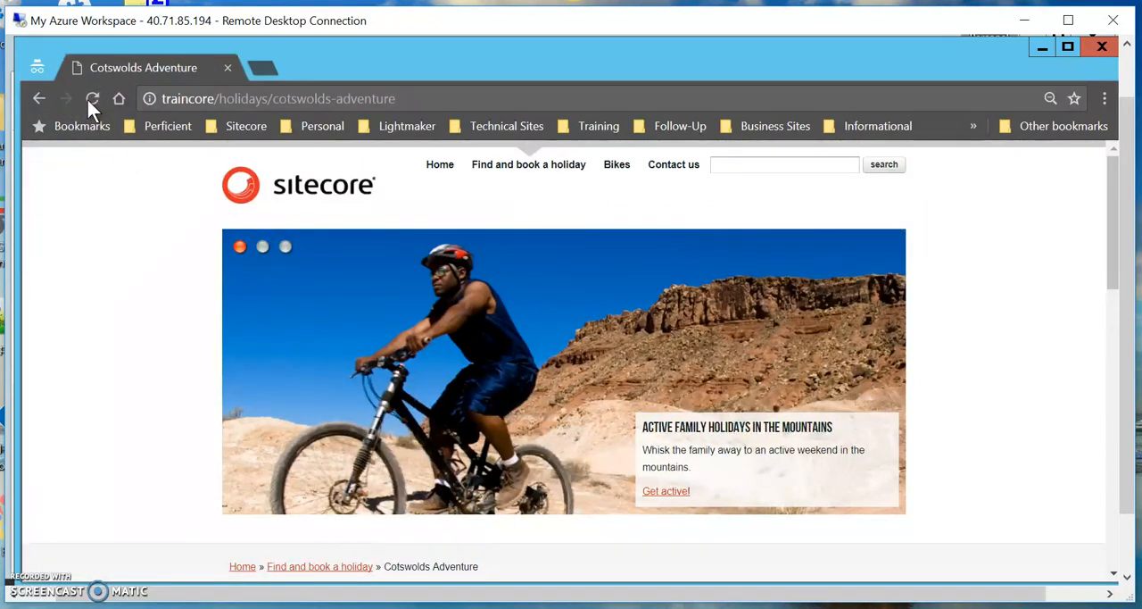
# Go back to the Home page and check the personalized widget after the Cotswolds Adventure visits.
pyautogui.click(445, 170)
pyautogui.scroll(-3, 480, 464)
pyautogui.scroll(3, 479, 464)
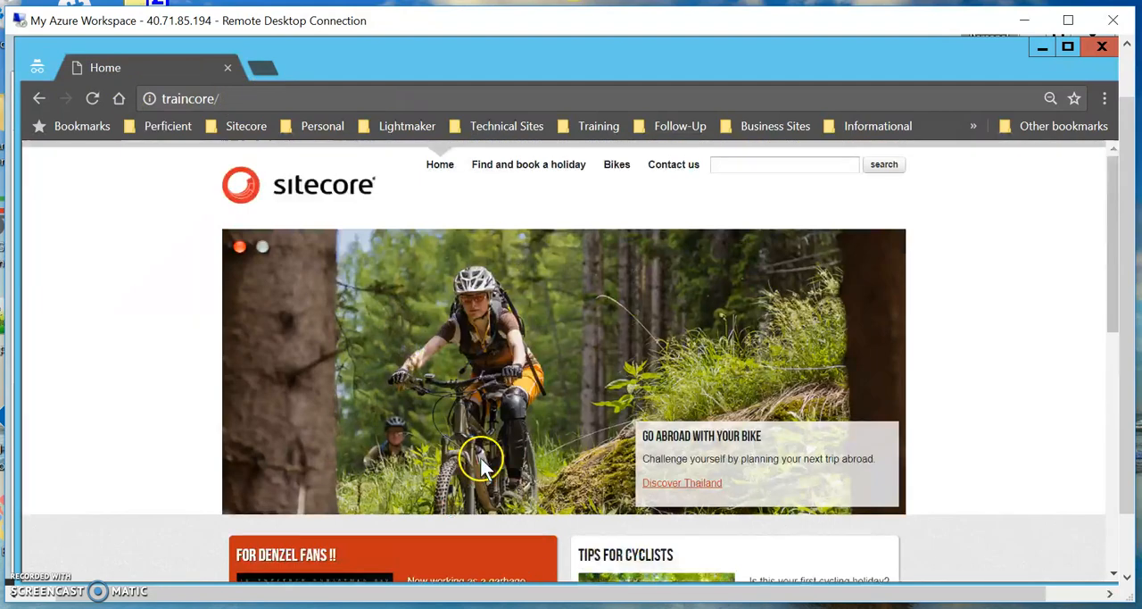
# Visit the Cotswolds Adventure holiday again and reload the page once more.
pyautogui.click(526, 175)
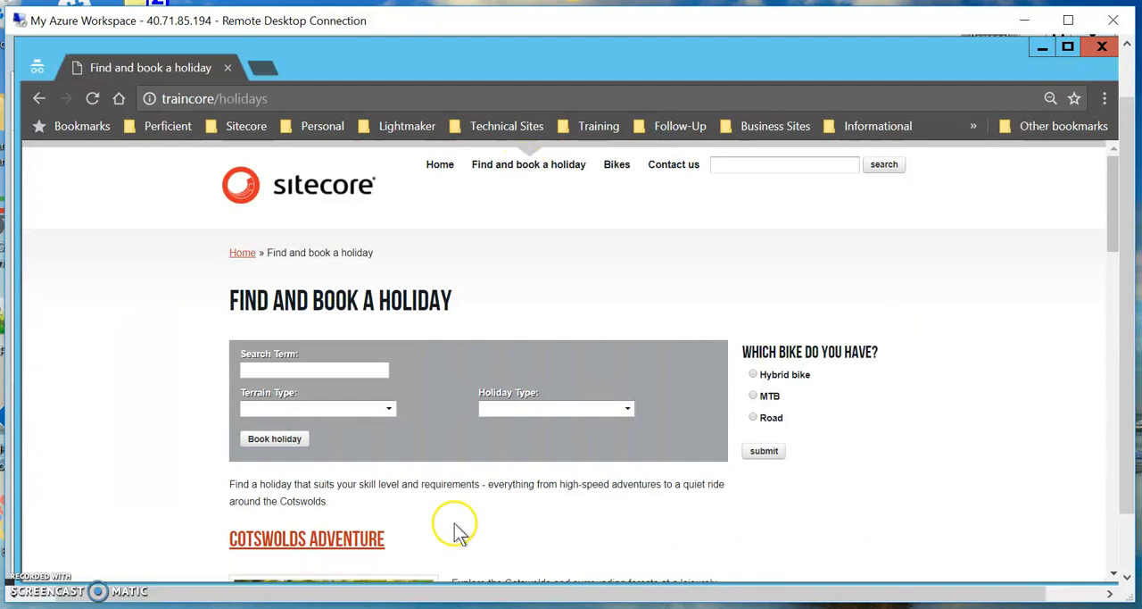
pyautogui.scroll(-3, 454, 526)
pyautogui.click(308, 257)
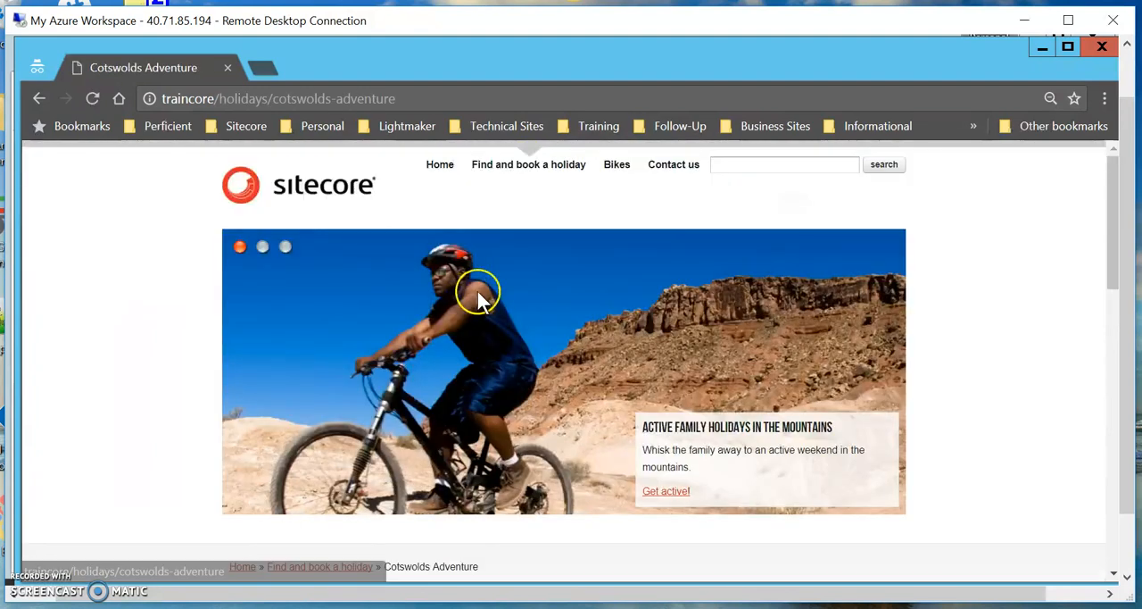
pyautogui.click(92, 98)
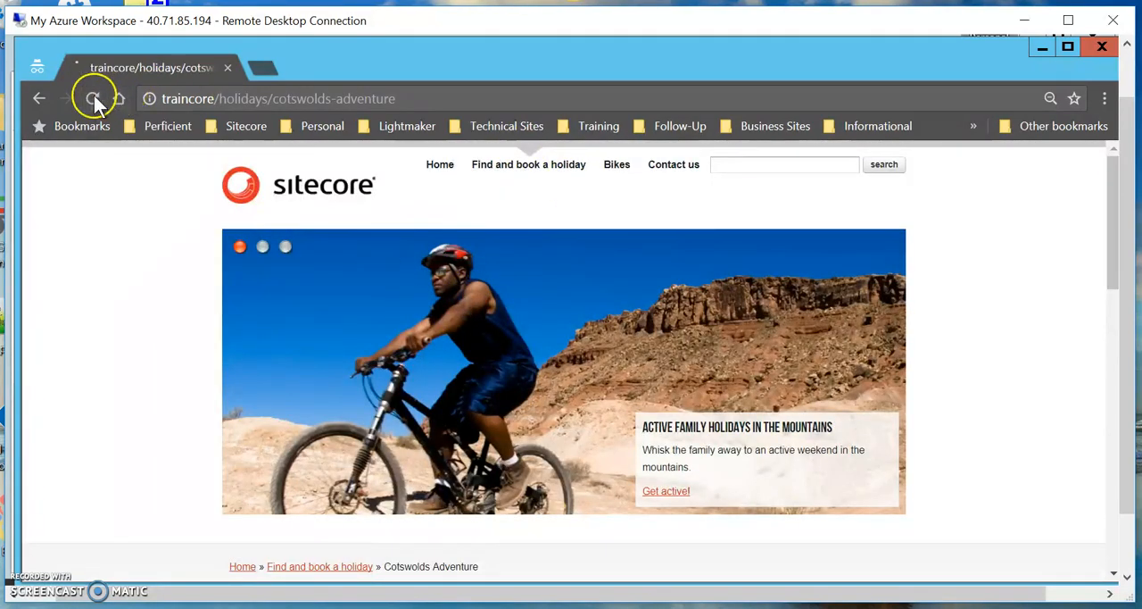
# Return to the Home page and recheck the personalized widget's content after the repeated visits.
pyautogui.click(448, 169)
pyautogui.scroll(-5, 532, 446)
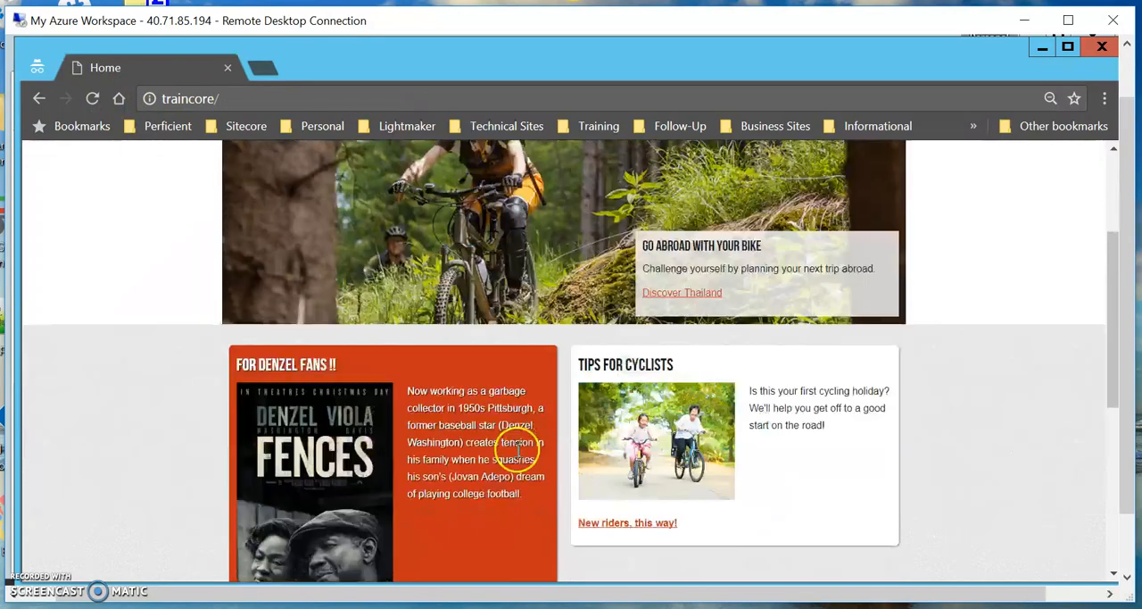
pyautogui.scroll(1, 497, 379)
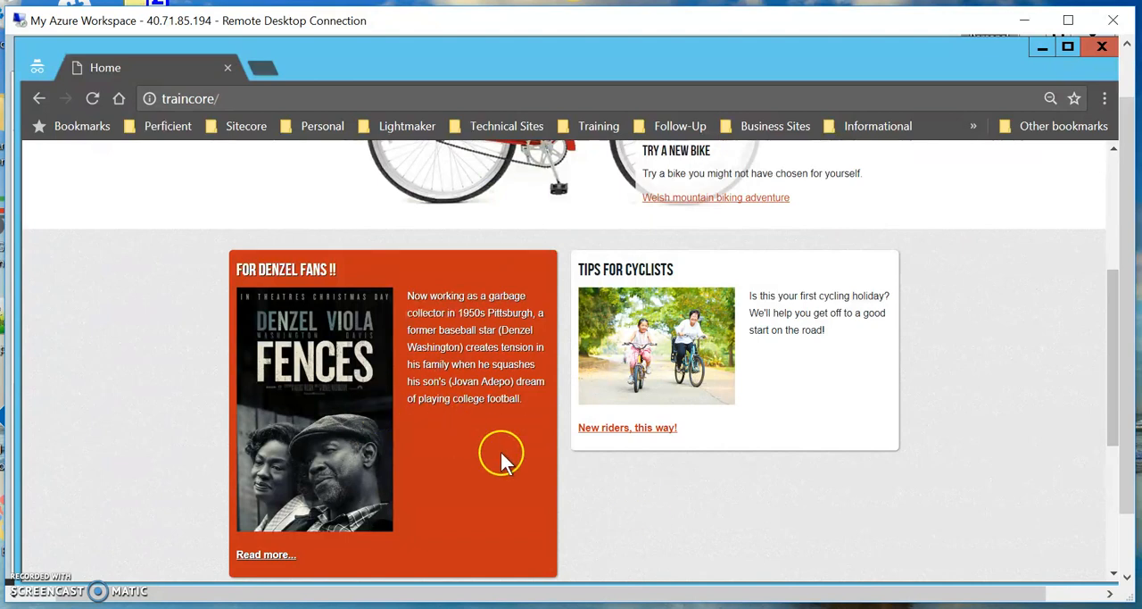
pyautogui.scroll(-1, 722, 532)
pyautogui.scroll(4, 721, 532)
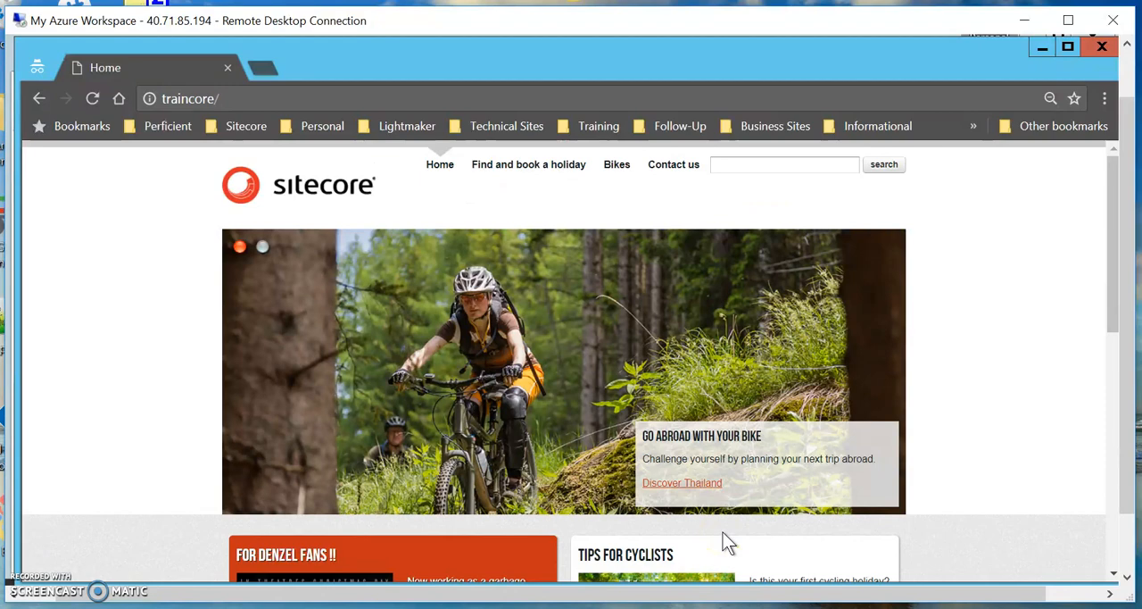
pyautogui.scroll(-5, 723, 532)
# Switch to the regular browser window's Content Editor and bring the items under holidays into view.
pyautogui.click(1126, 538)
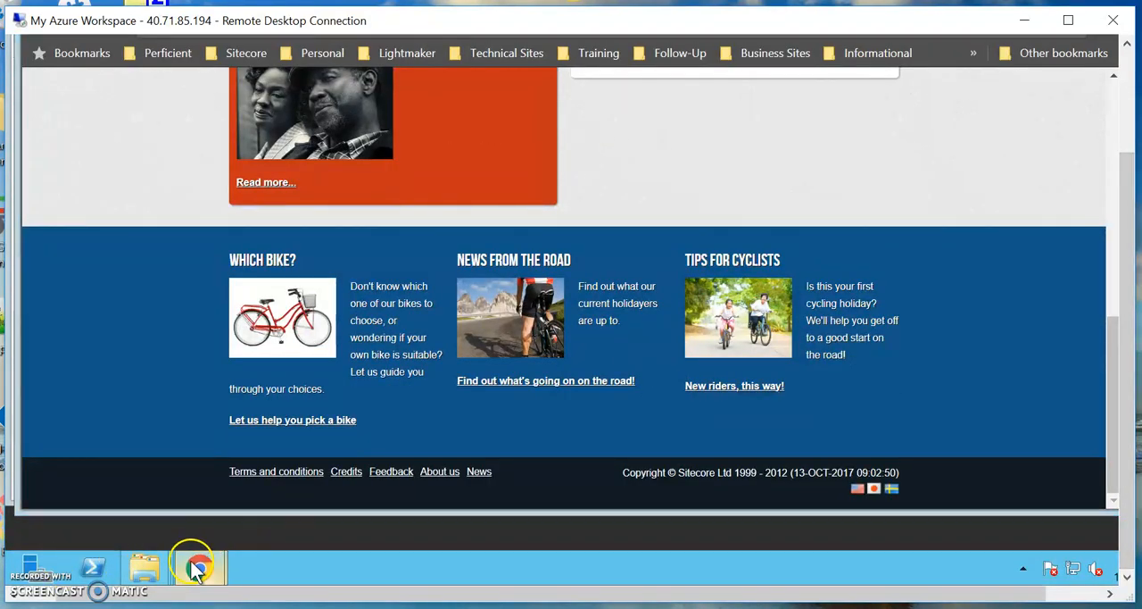
pyautogui.moveTo(193, 565)
pyautogui.click(193, 516)
pyautogui.scroll(8, 331, 313)
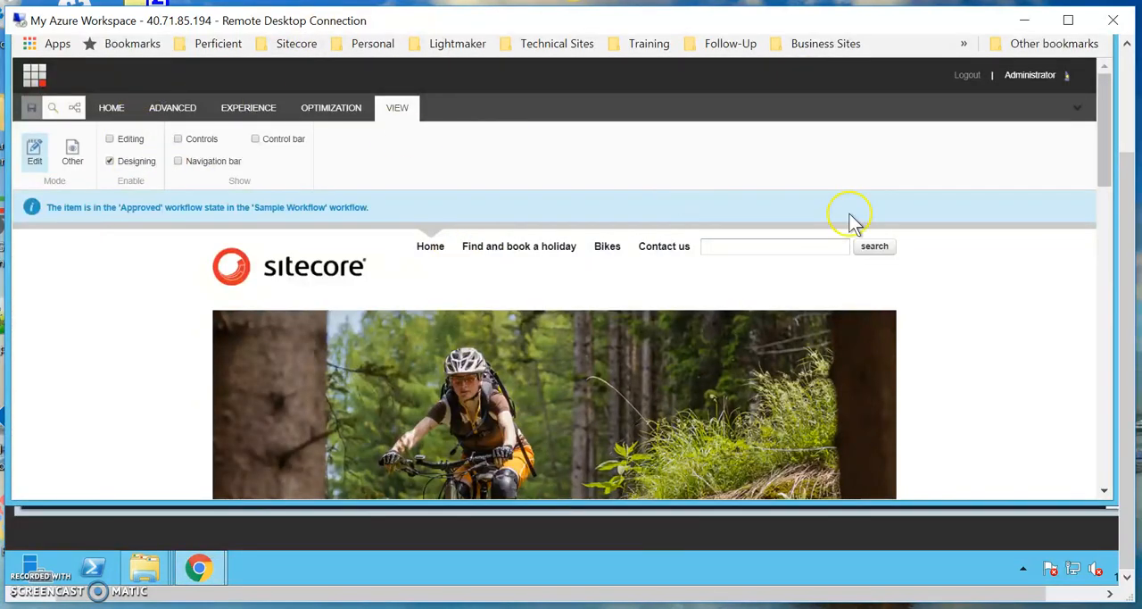
pyautogui.scroll(2, 1129, 250)
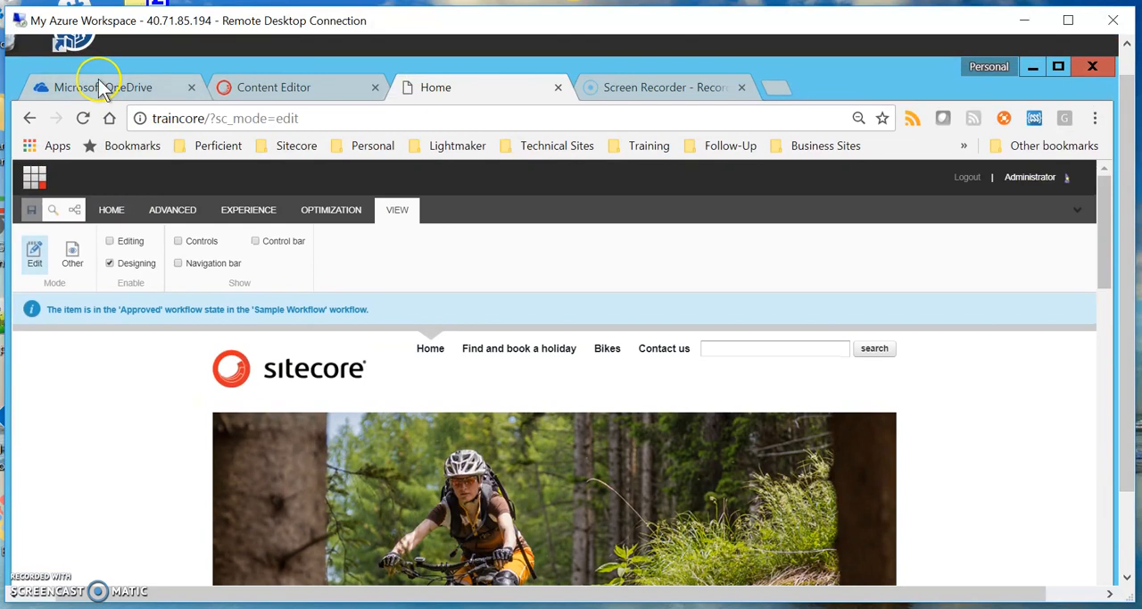
pyautogui.click(258, 95)
pyautogui.scroll(-2, 204, 453)
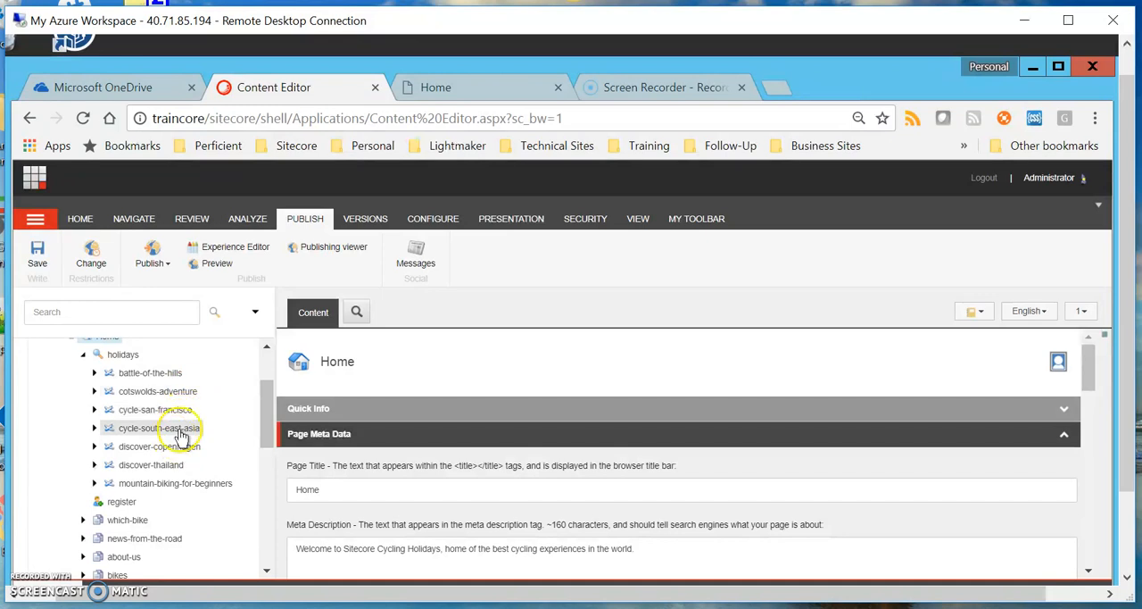
# Switch back to the anonymous browser window showing the Home page and open the Find and book a holiday listing.
pyautogui.click(1128, 559)
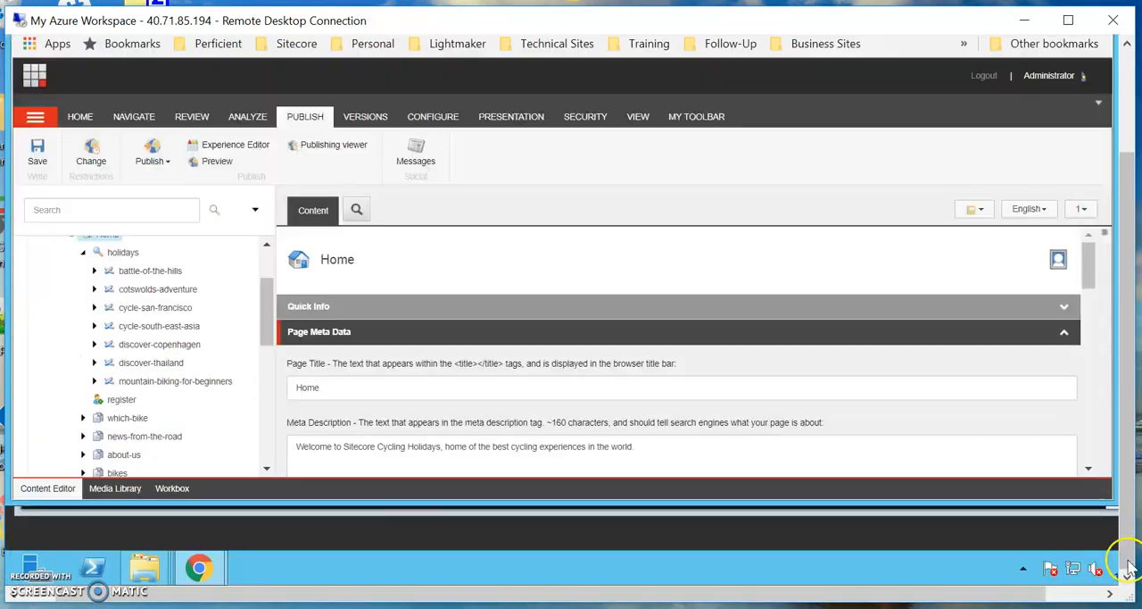
pyautogui.moveTo(199, 567)
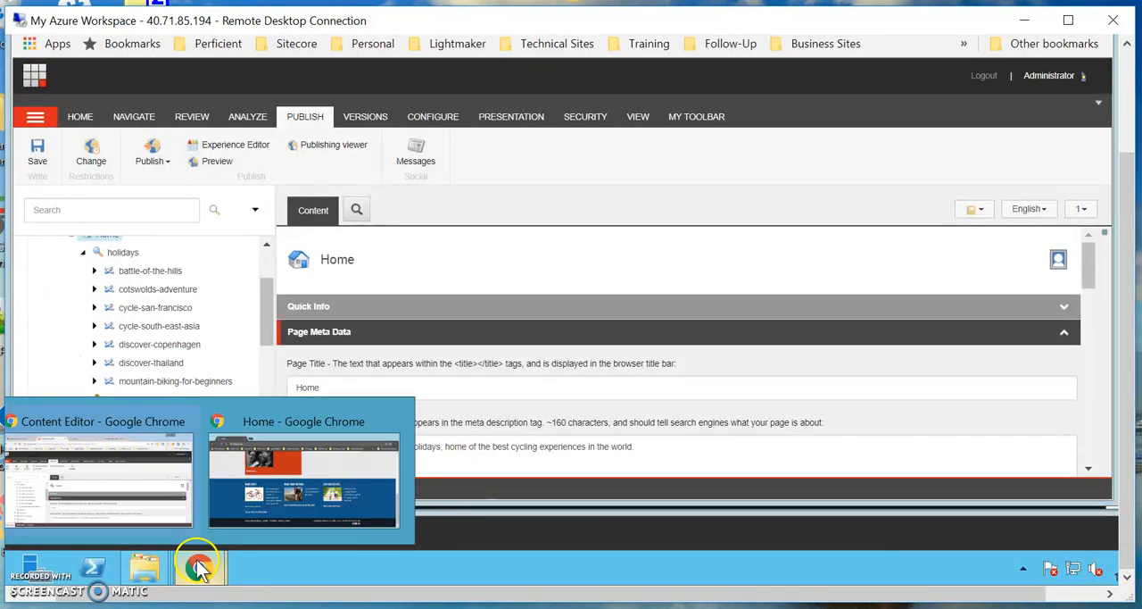
pyautogui.click(331, 495)
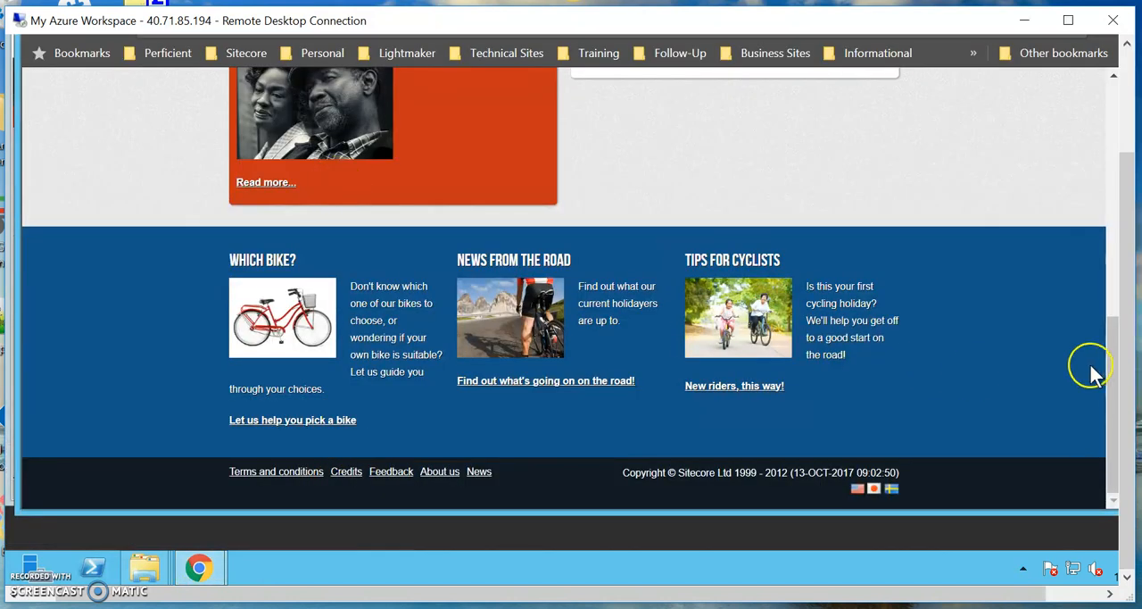
pyautogui.scroll(7, 1113, 268)
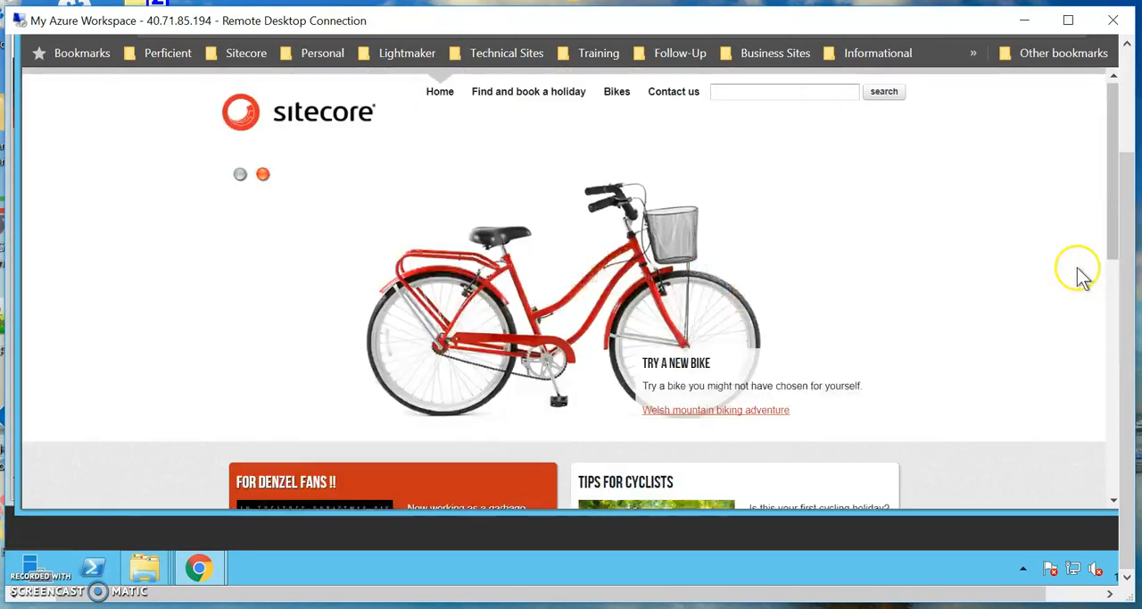
pyautogui.click(574, 95)
# Visit the Cycle South-East Asia holiday from the second page of the listing and reload its page.
pyautogui.scroll(-5, 536, 402)
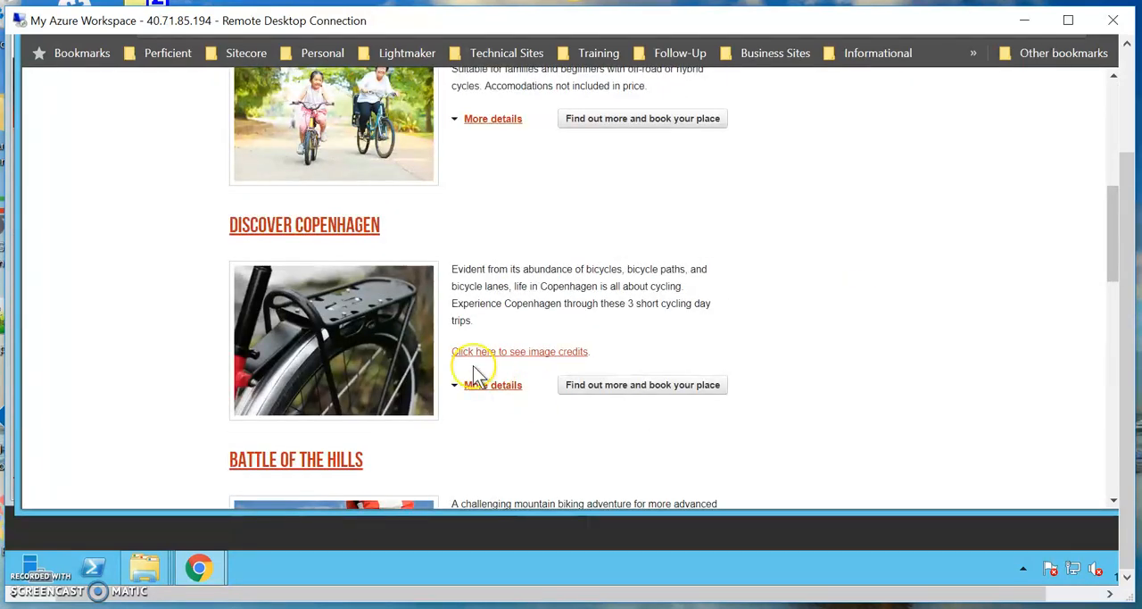
pyautogui.scroll(-4, 473, 375)
pyautogui.scroll(-4, 476, 373)
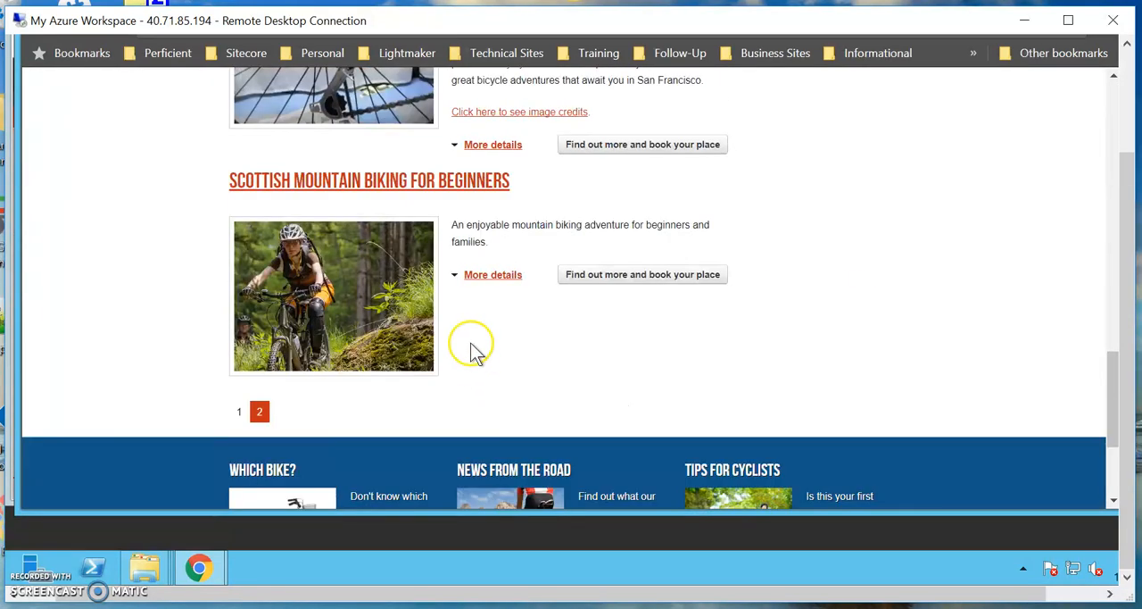
pyautogui.click(259, 411)
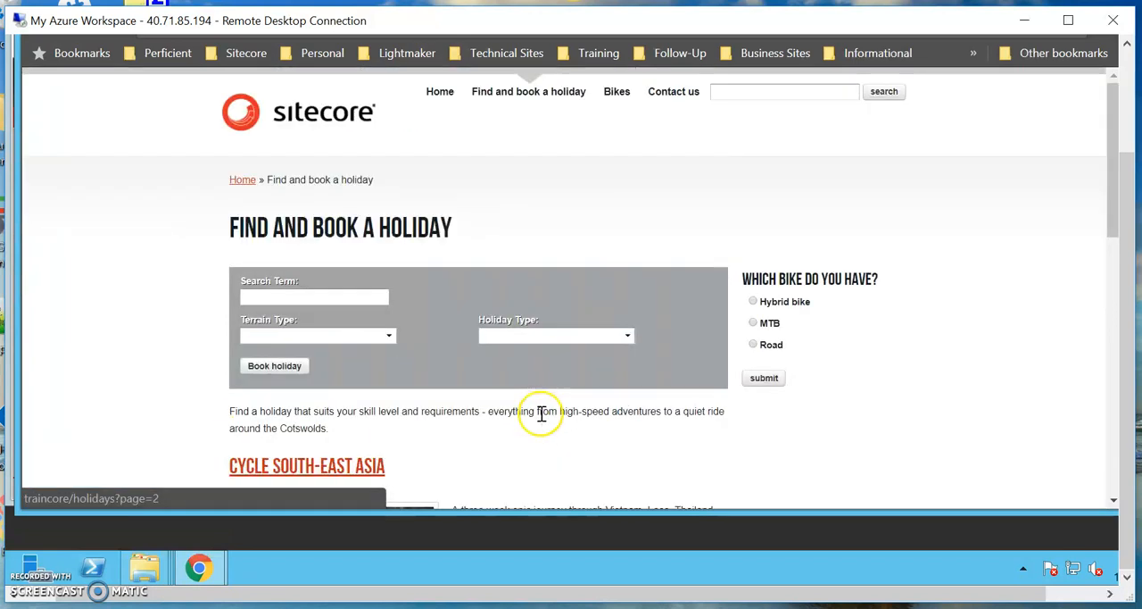
pyautogui.scroll(-3, 527, 428)
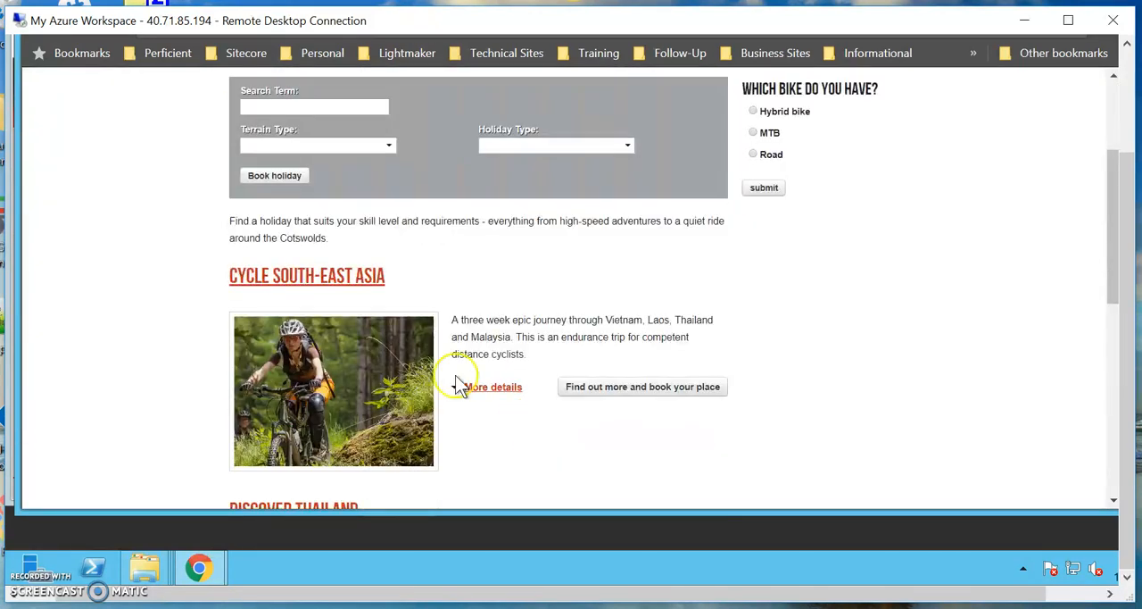
pyautogui.click(322, 273)
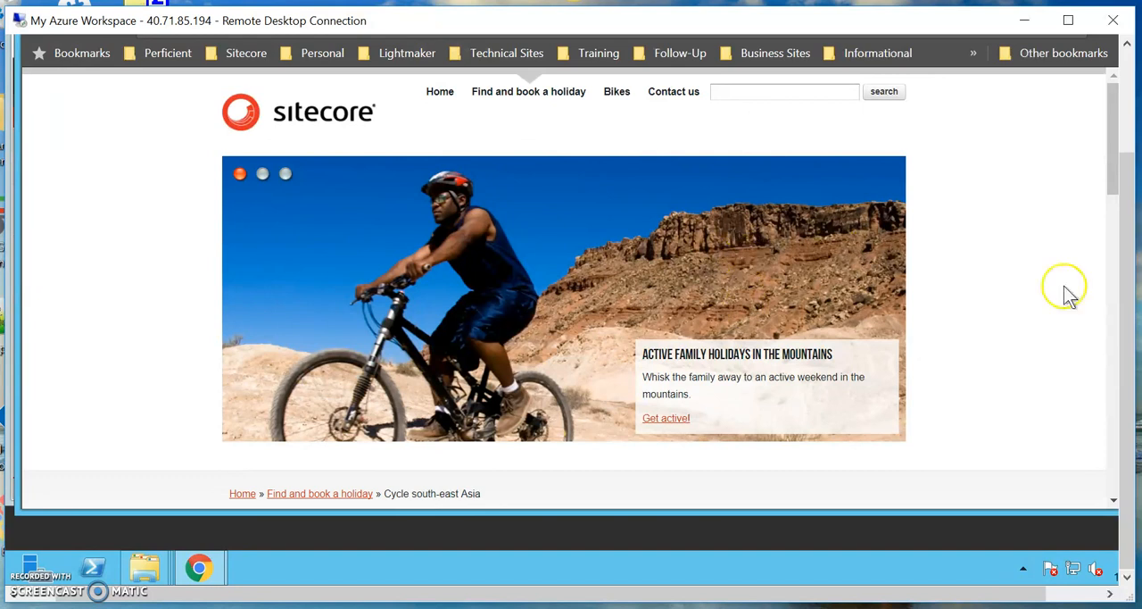
pyautogui.moveTo(1133, 262); pyautogui.dragTo(1130, 204)
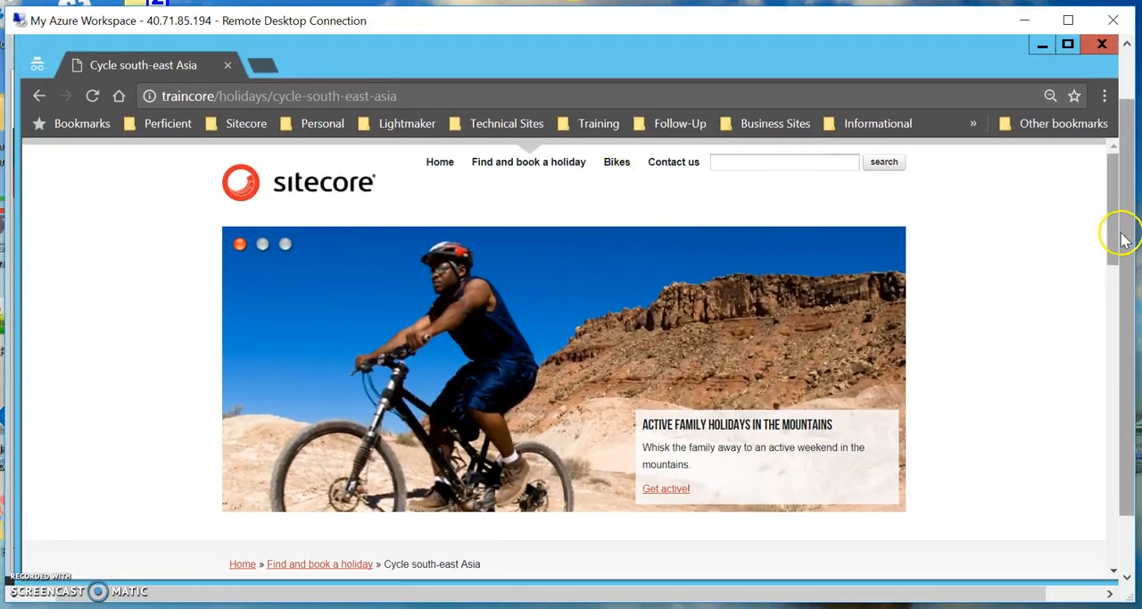
pyautogui.click(93, 96)
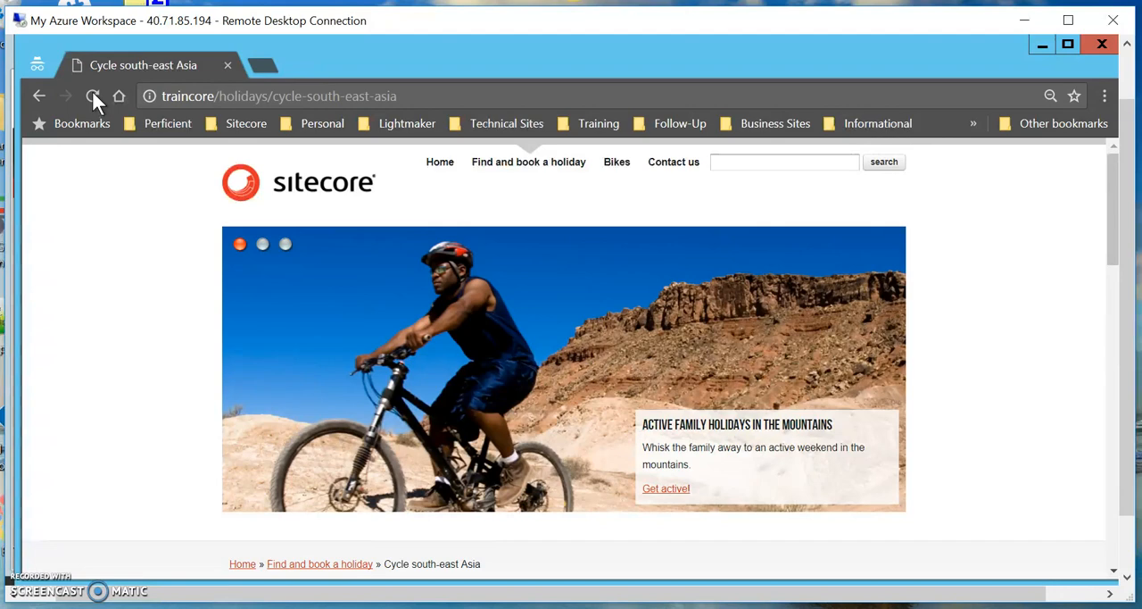
# Return to the Home page and check the personalized widget's content after the Cycle South-East Asia visits.
pyautogui.click(444, 164)
pyautogui.scroll(-7, 485, 457)
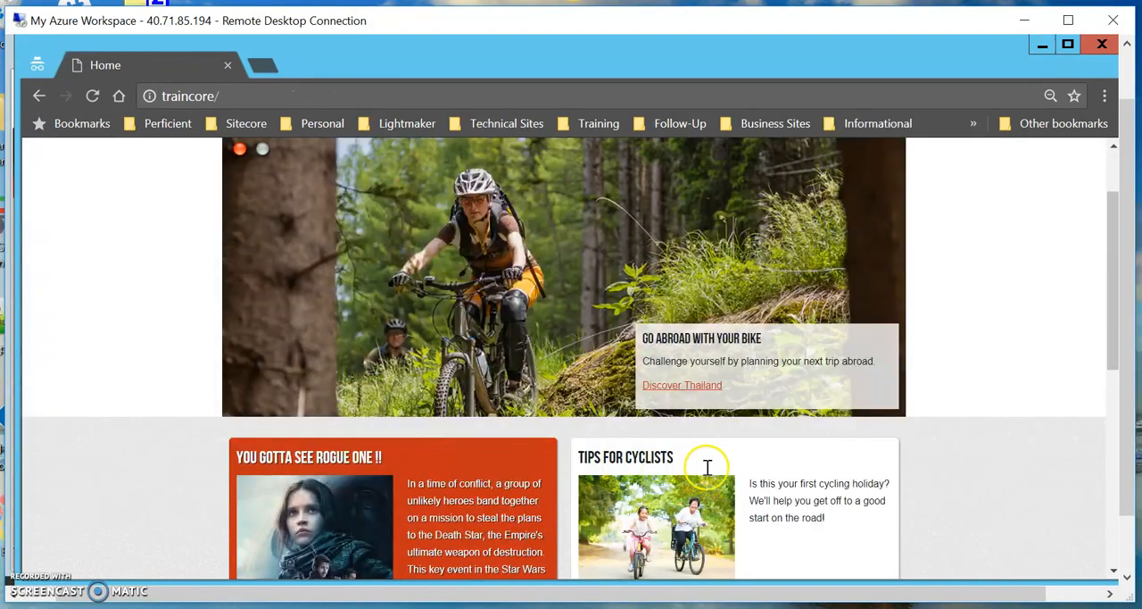
pyautogui.scroll(1, 662, 328)
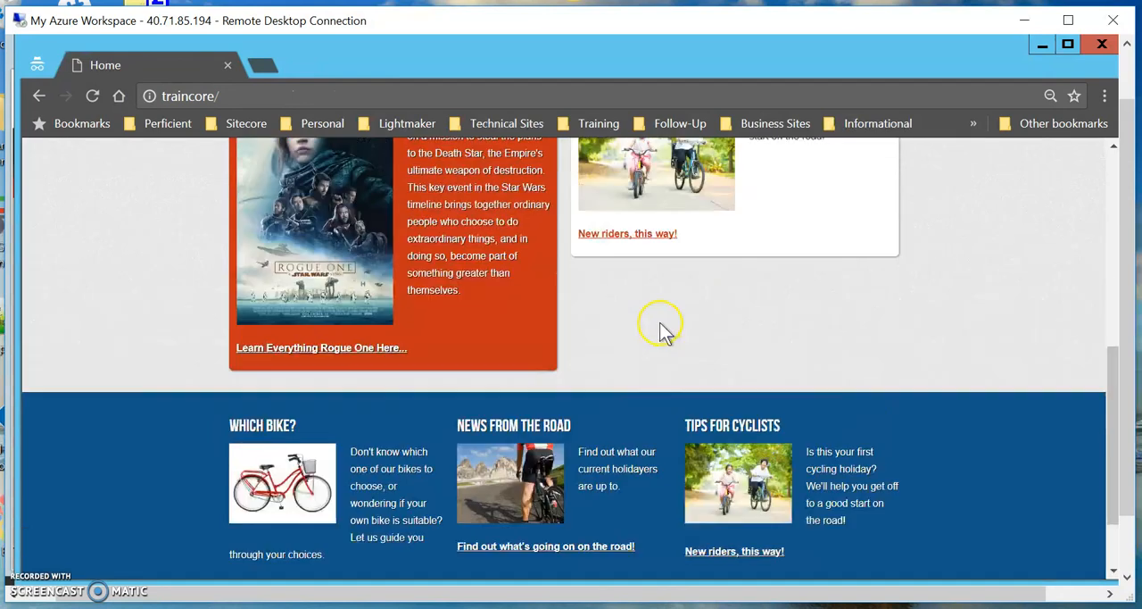
pyautogui.scroll(1, 663, 328)
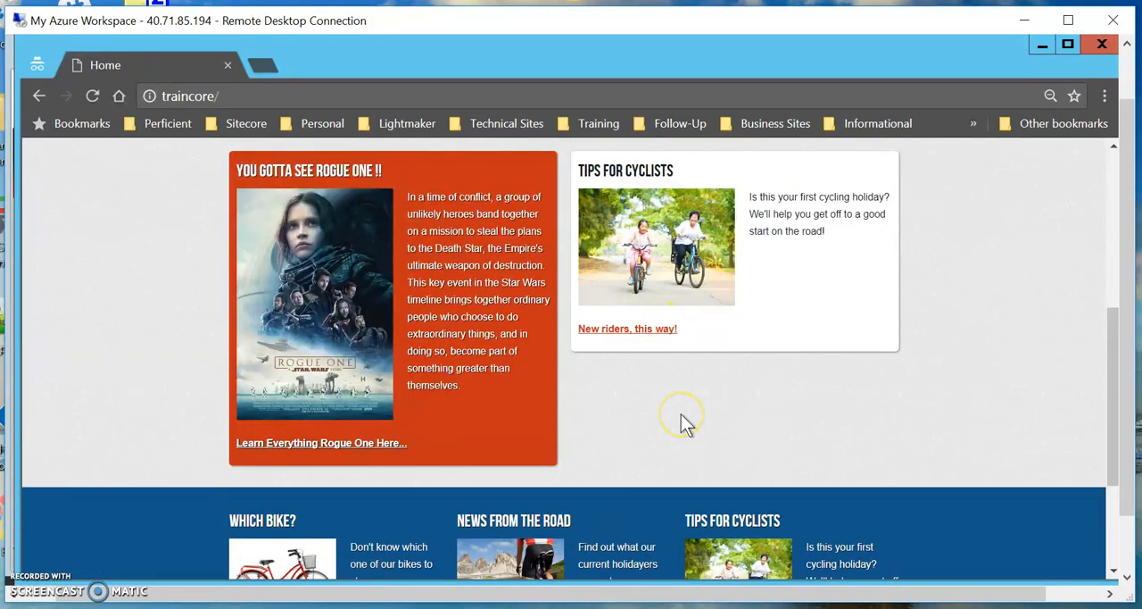